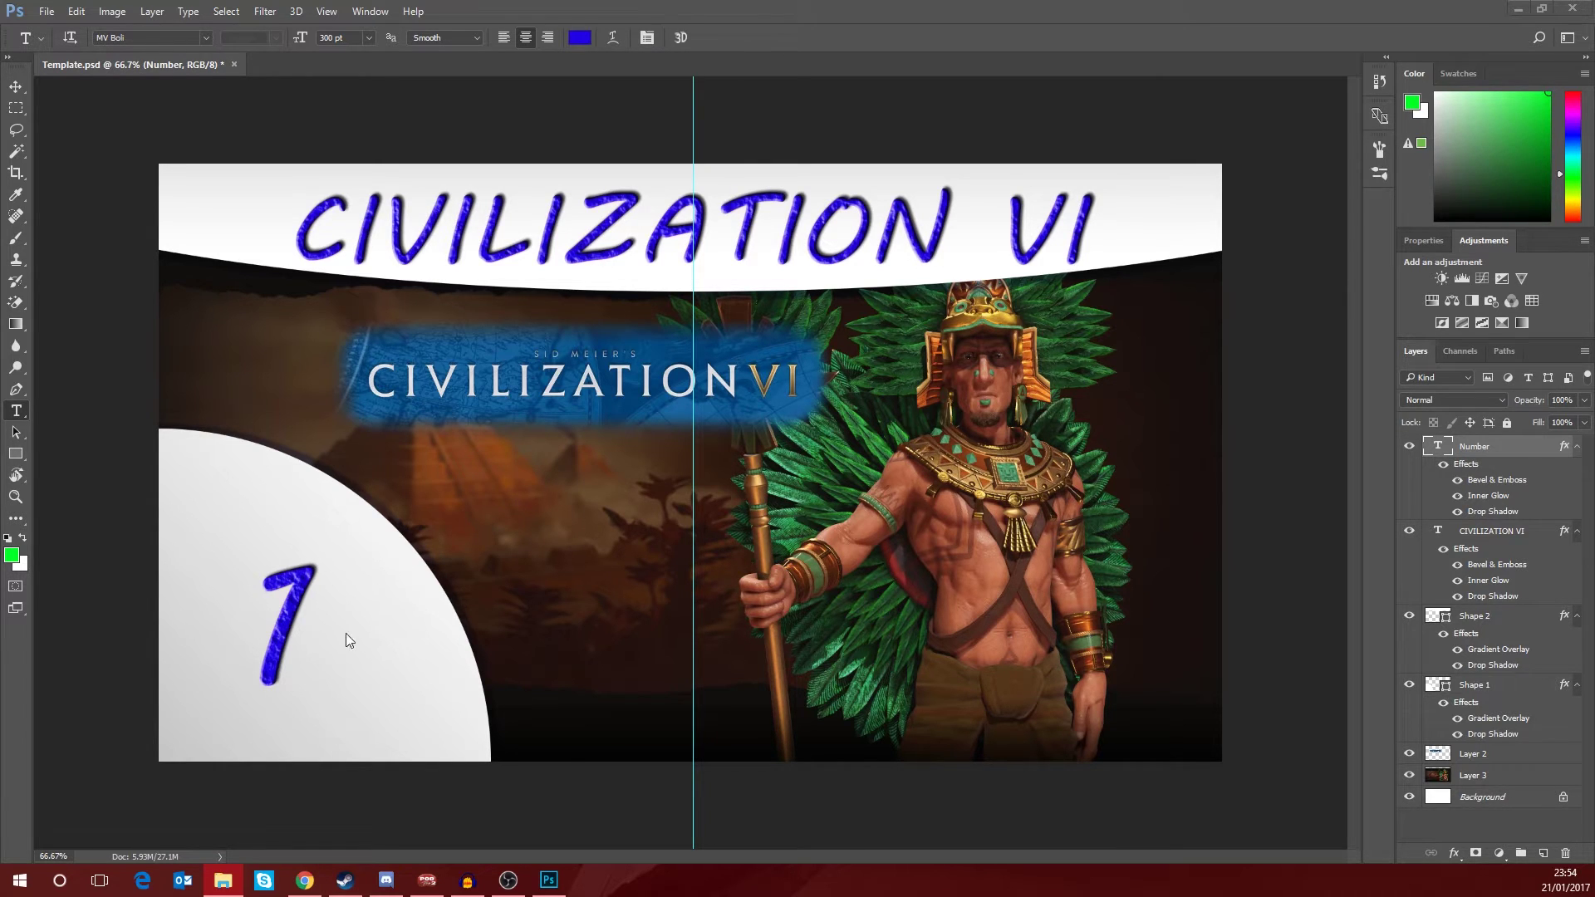
Leave the episode number at 1, then bring the CivThmb folder window forward and move it right.
{"action": "double_click", "coordinate": [1439, 446]}
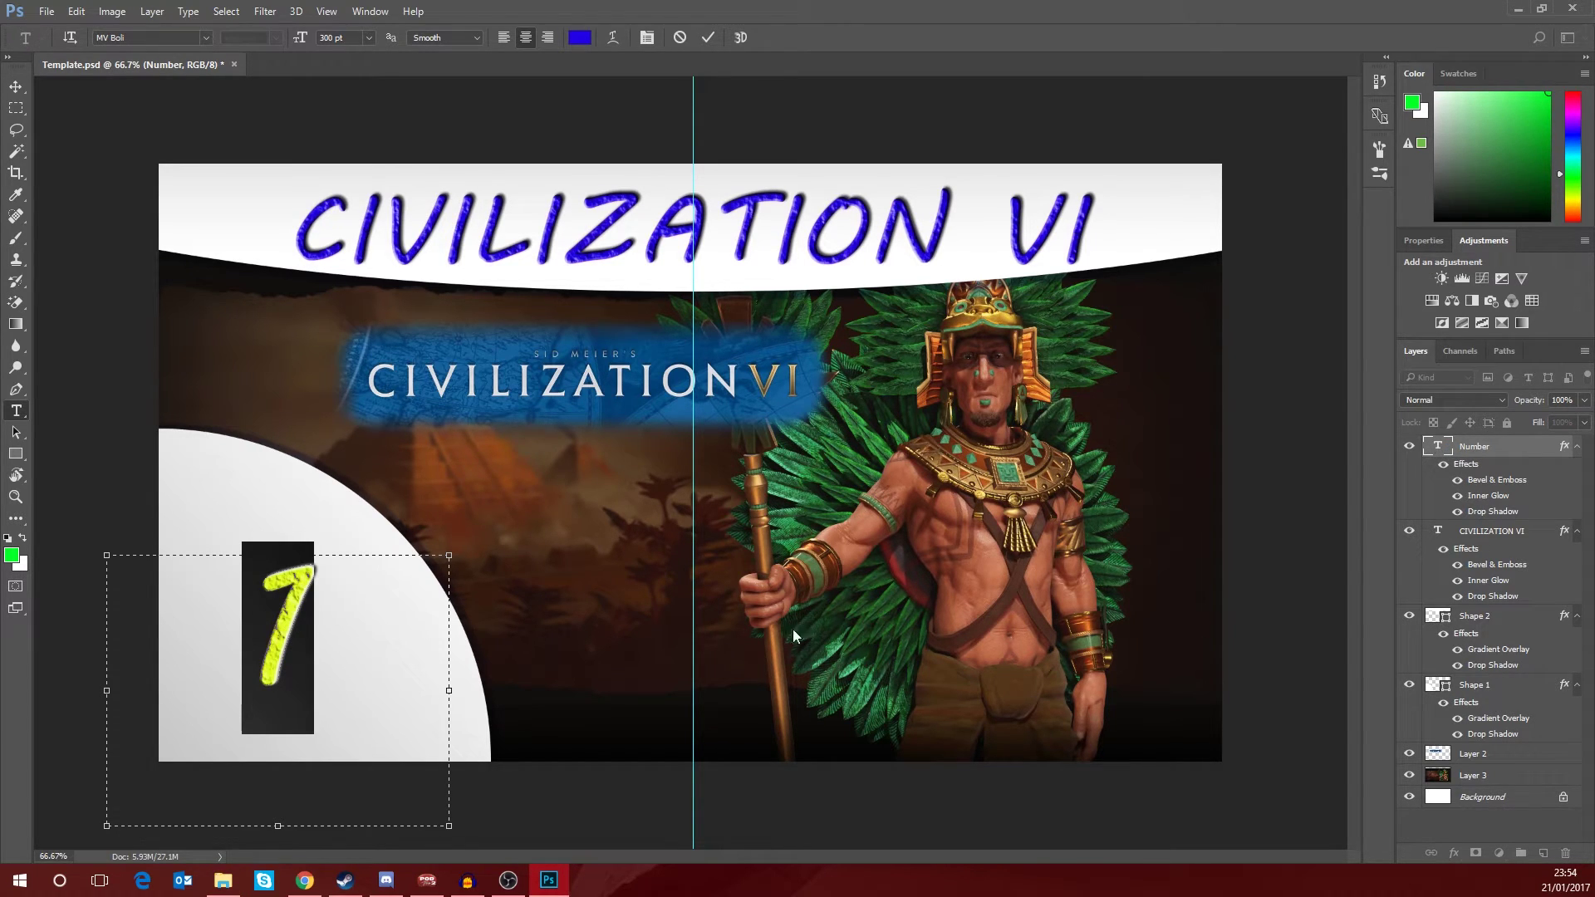
{"action": "left_click", "coordinate": [1480, 457]}
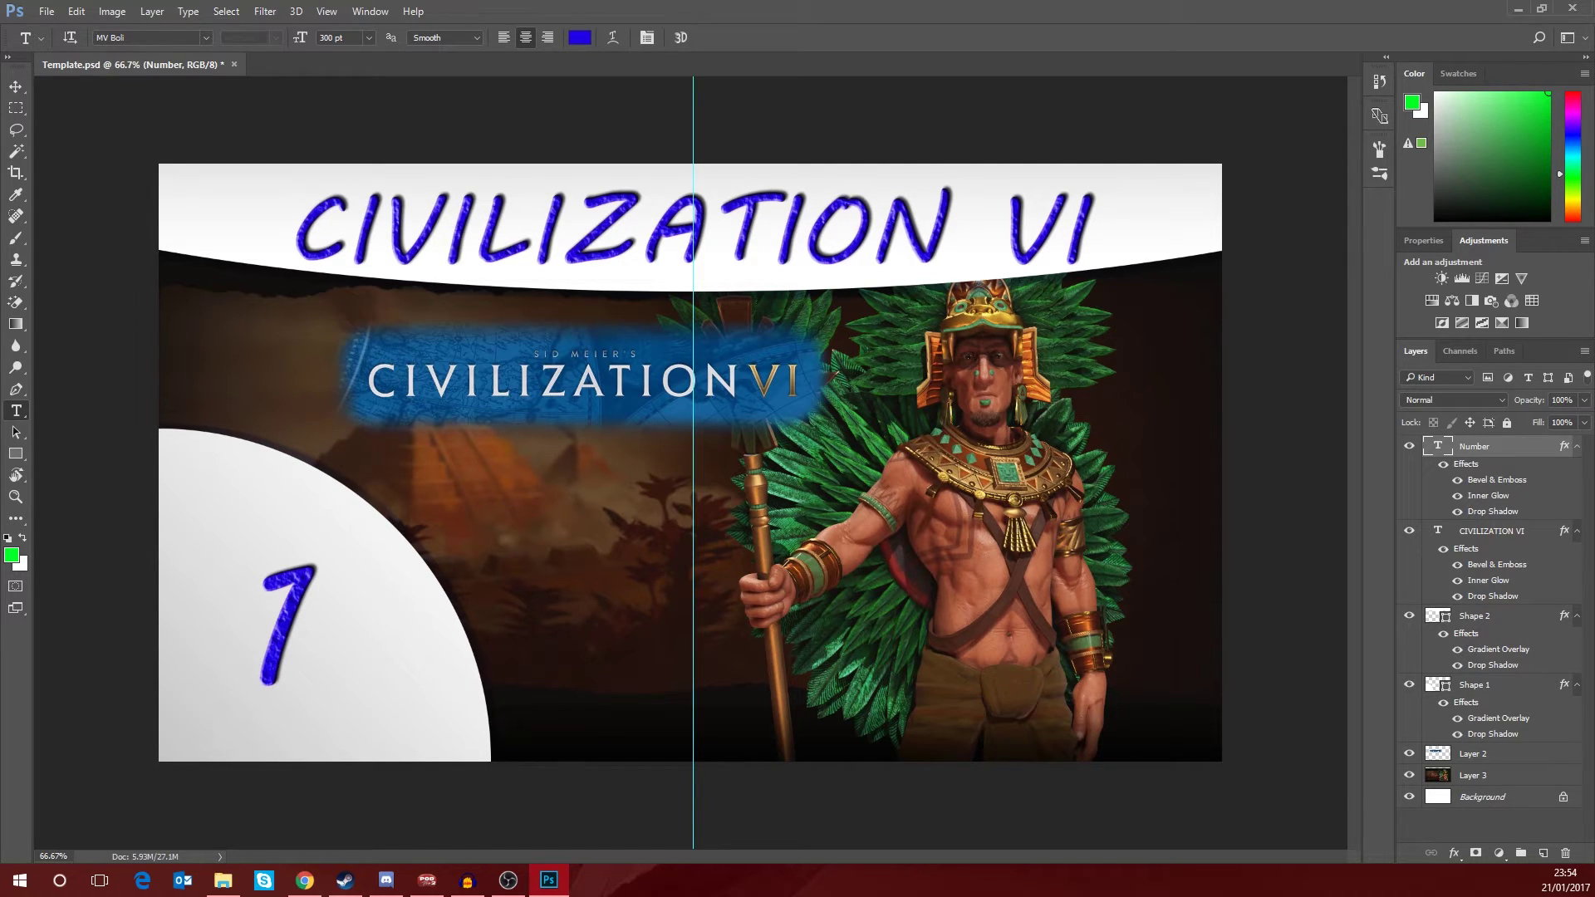
{"action": "left_click", "coordinate": [223, 880]}
{"action": "left_click_drag", "start_coordinate": [656, 230], "coordinate": [794, 225]}
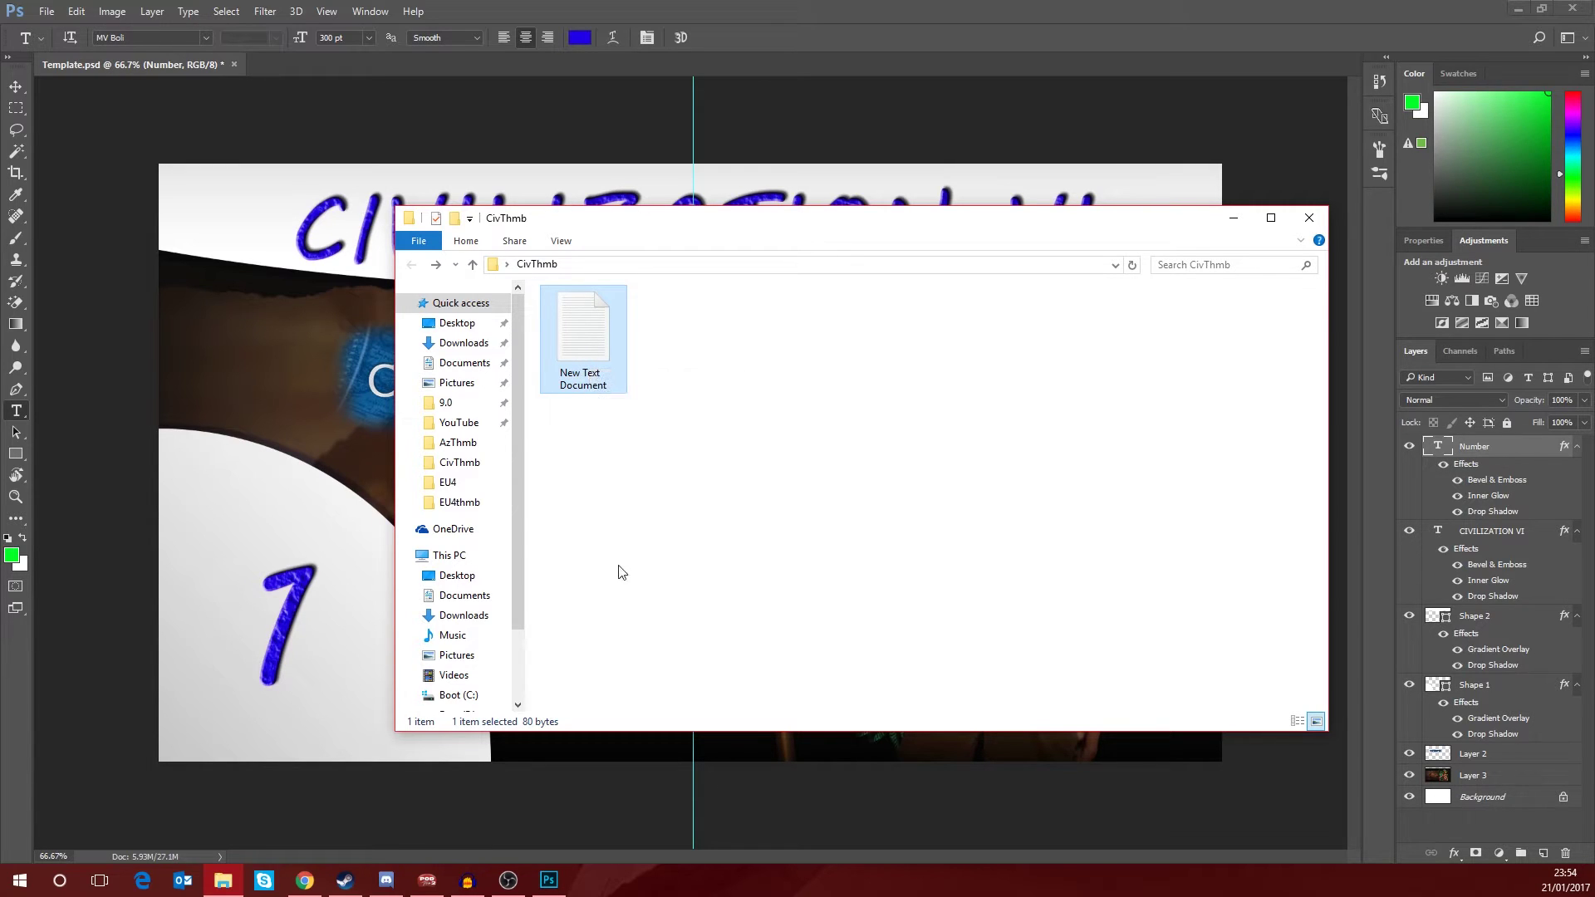
Open the folder's New menu, dismiss it, and select New Text Document in CivThmb.
{"action": "right_click", "coordinate": [616, 508]}
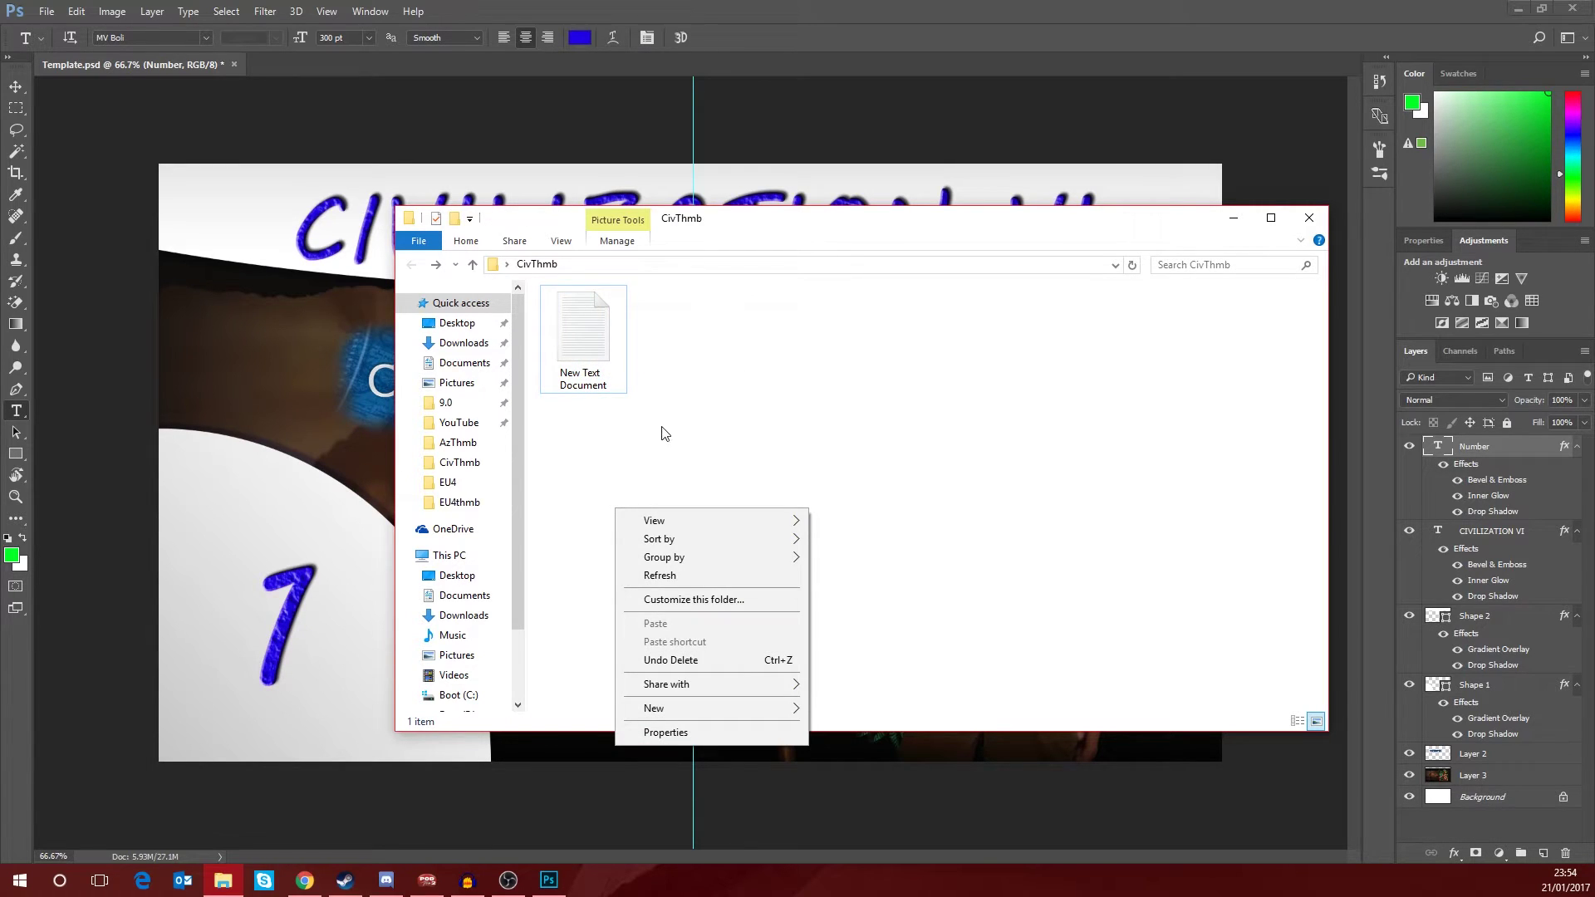
{"action": "right_click", "coordinate": [633, 452]}
{"action": "mouse_move", "coordinate": [710, 651]}
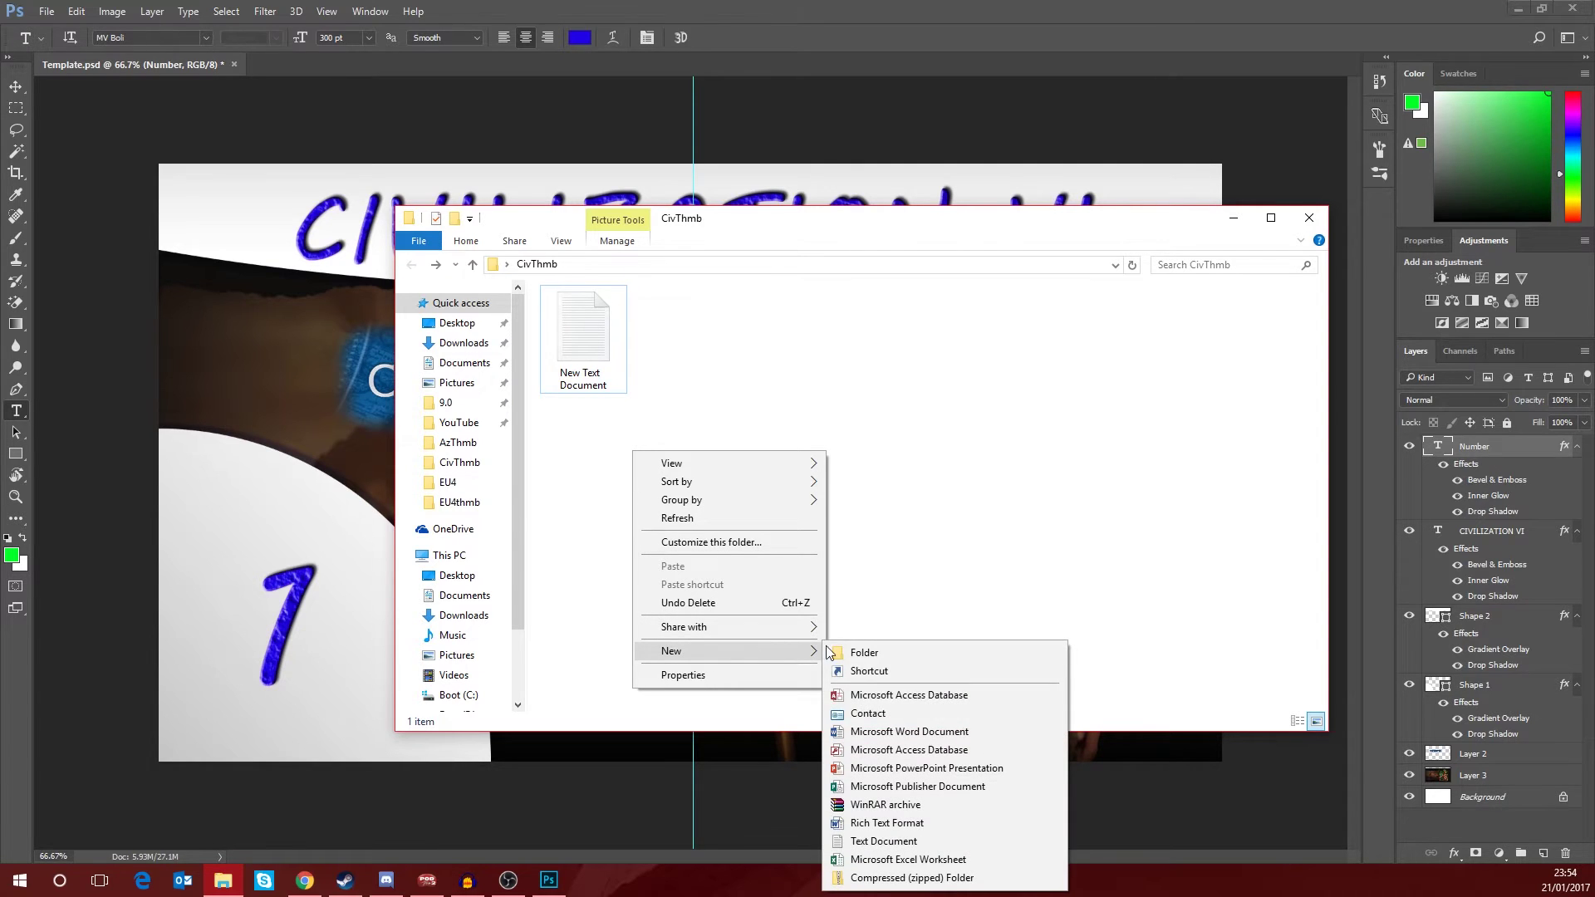
{"action": "left_click", "coordinate": [777, 408]}
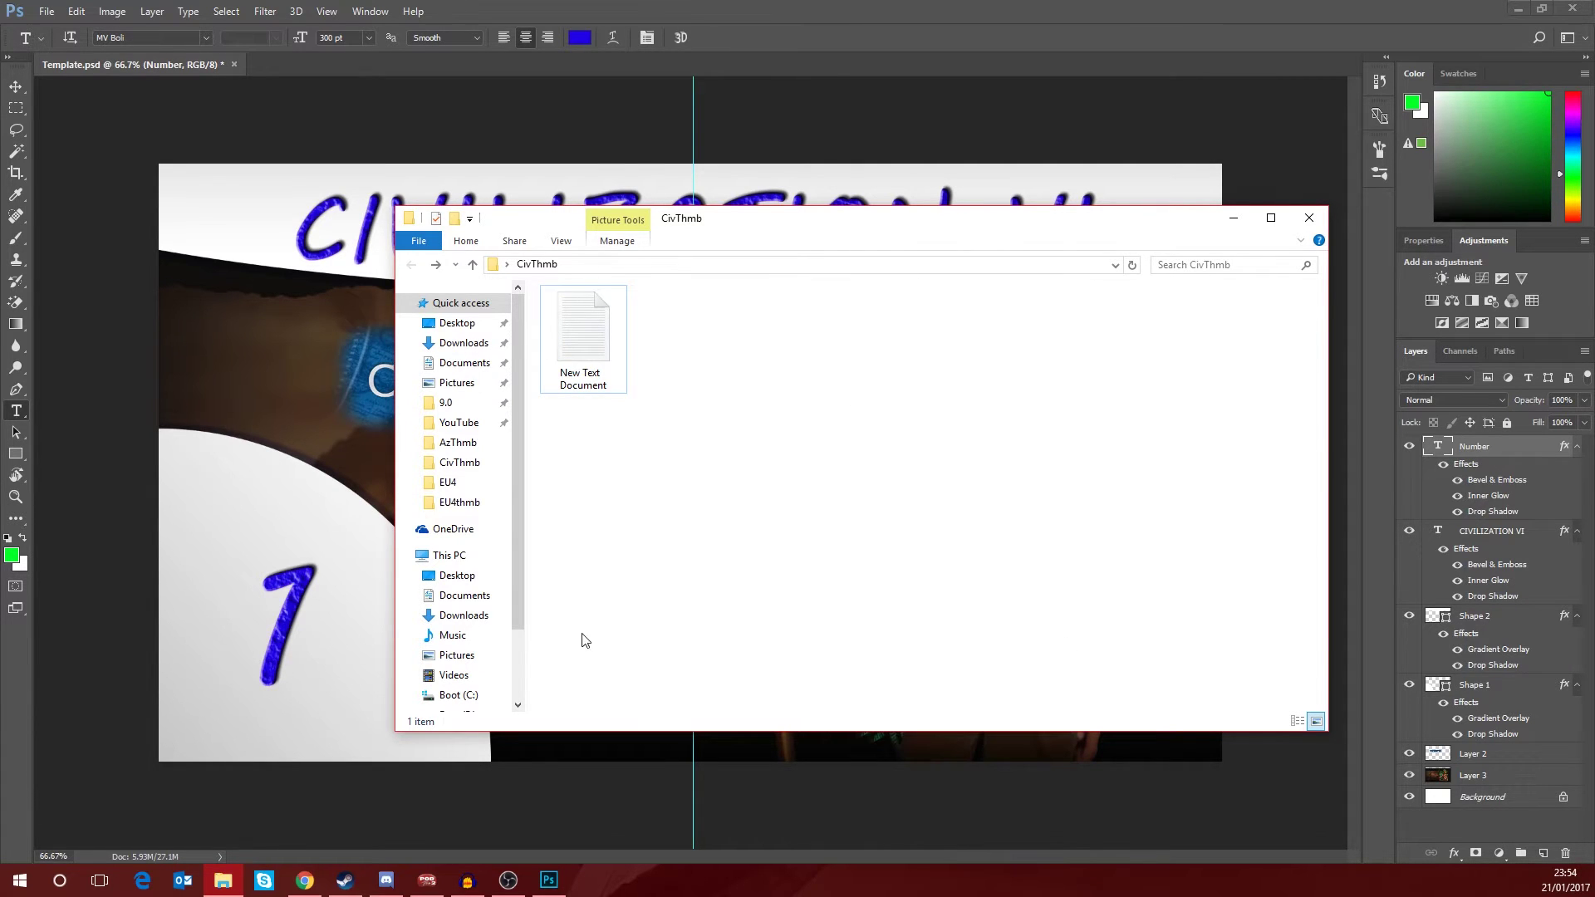
{"action": "left_click", "coordinate": [606, 355]}
{"action": "double_click", "coordinate": [593, 337]}
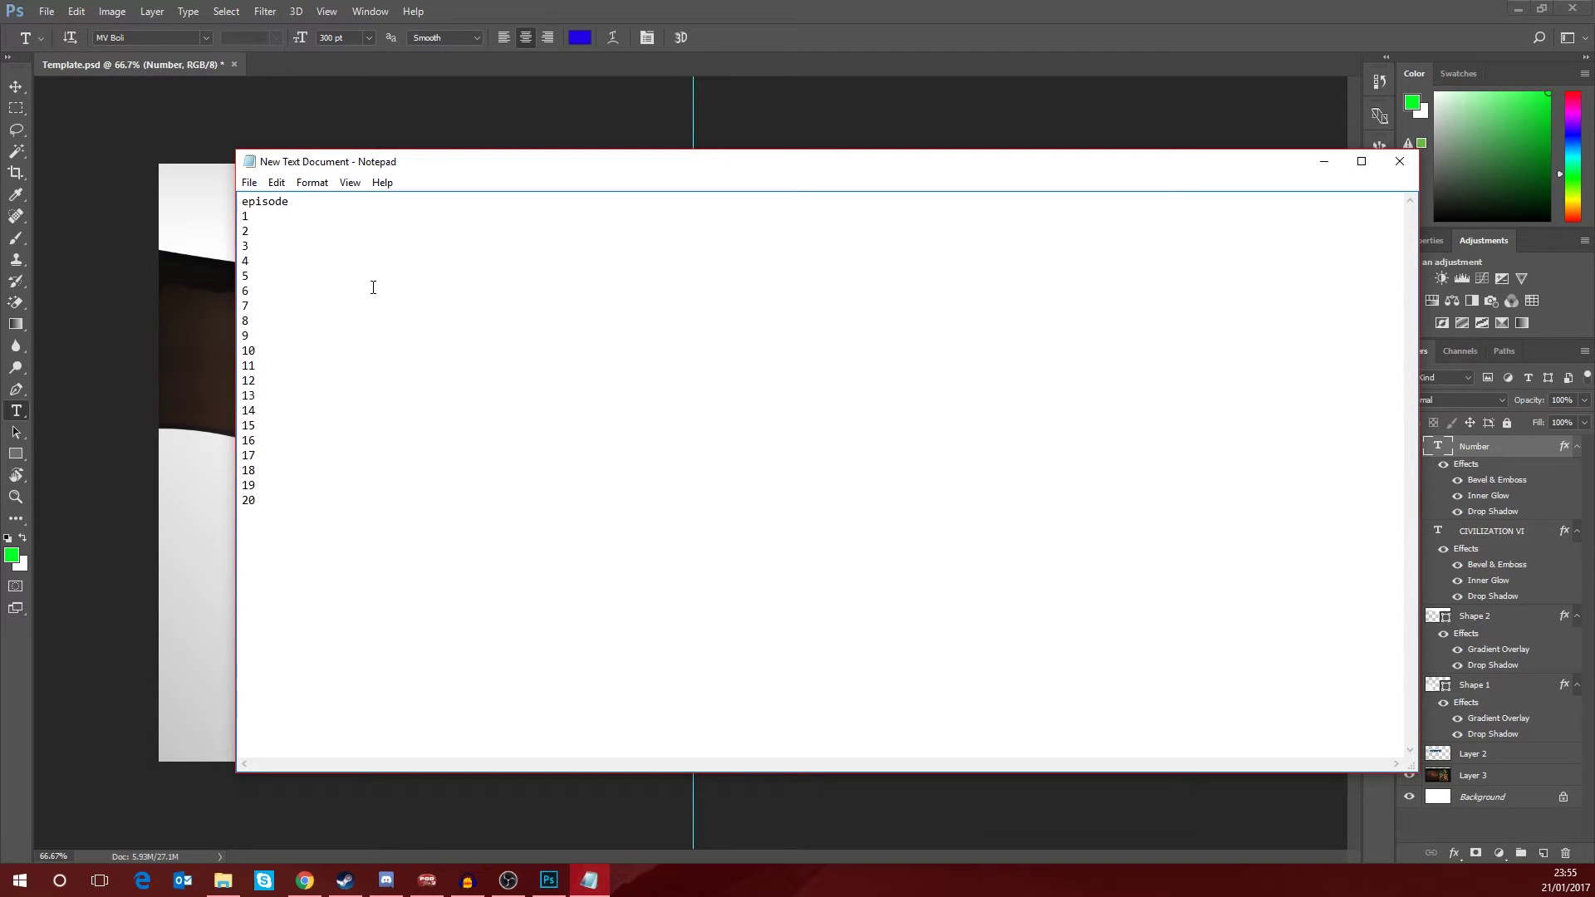
{"action": "left_click_drag", "start_coordinate": [241, 202], "coordinate": [288, 204]}
{"action": "key", "text": "super+Down"}
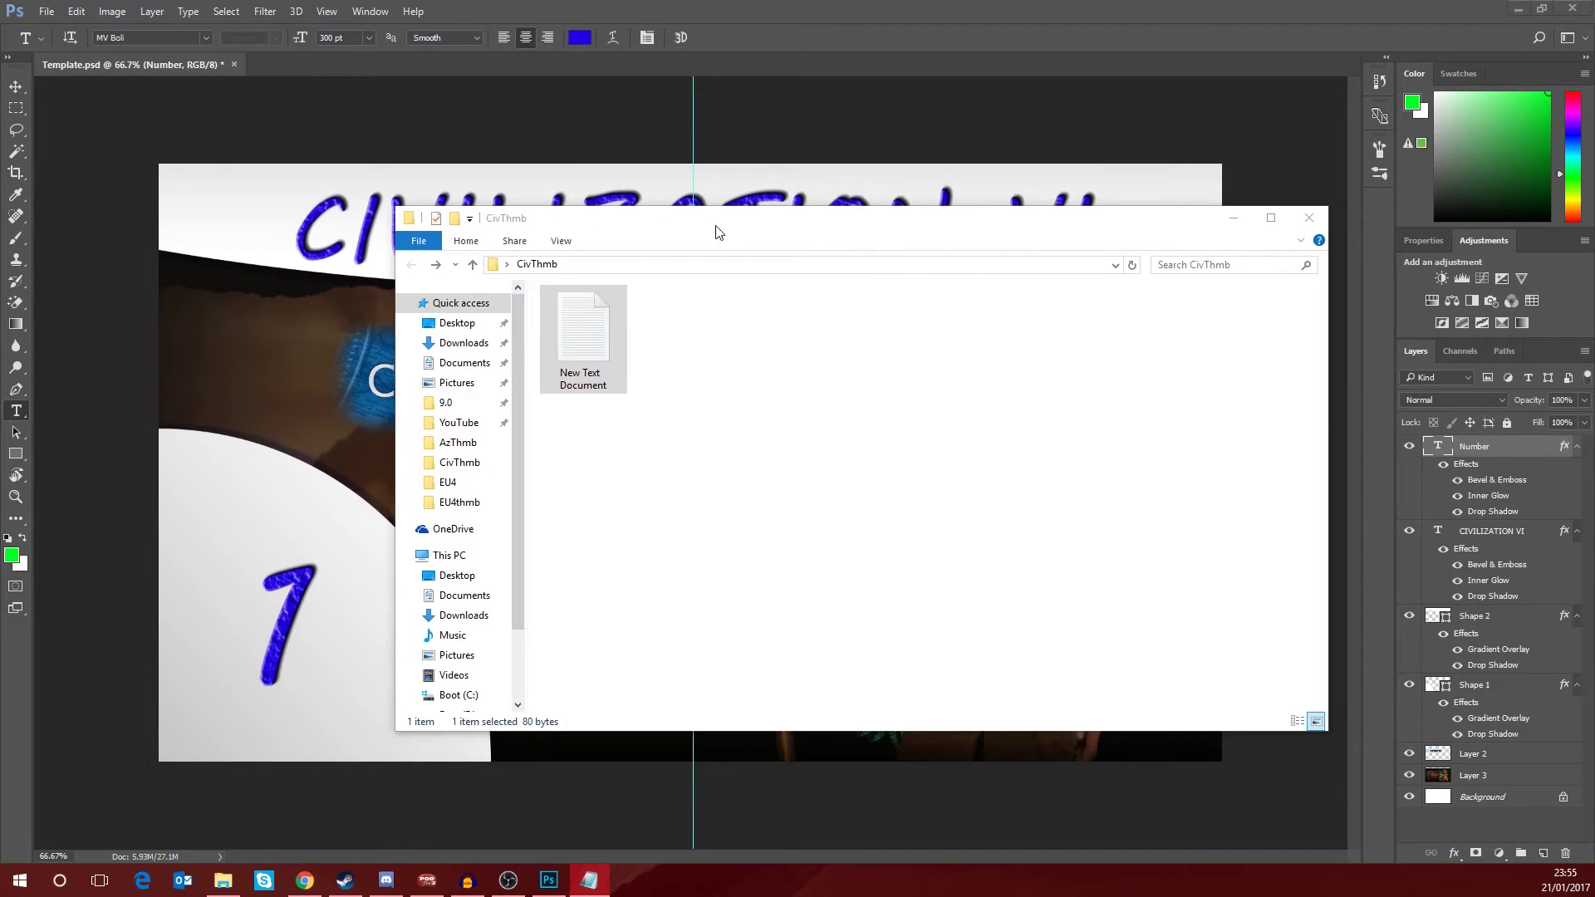
Minimize Explorer and open Image > Variables > Define with the Number text layer selected.
{"action": "key", "text": "super+Down"}
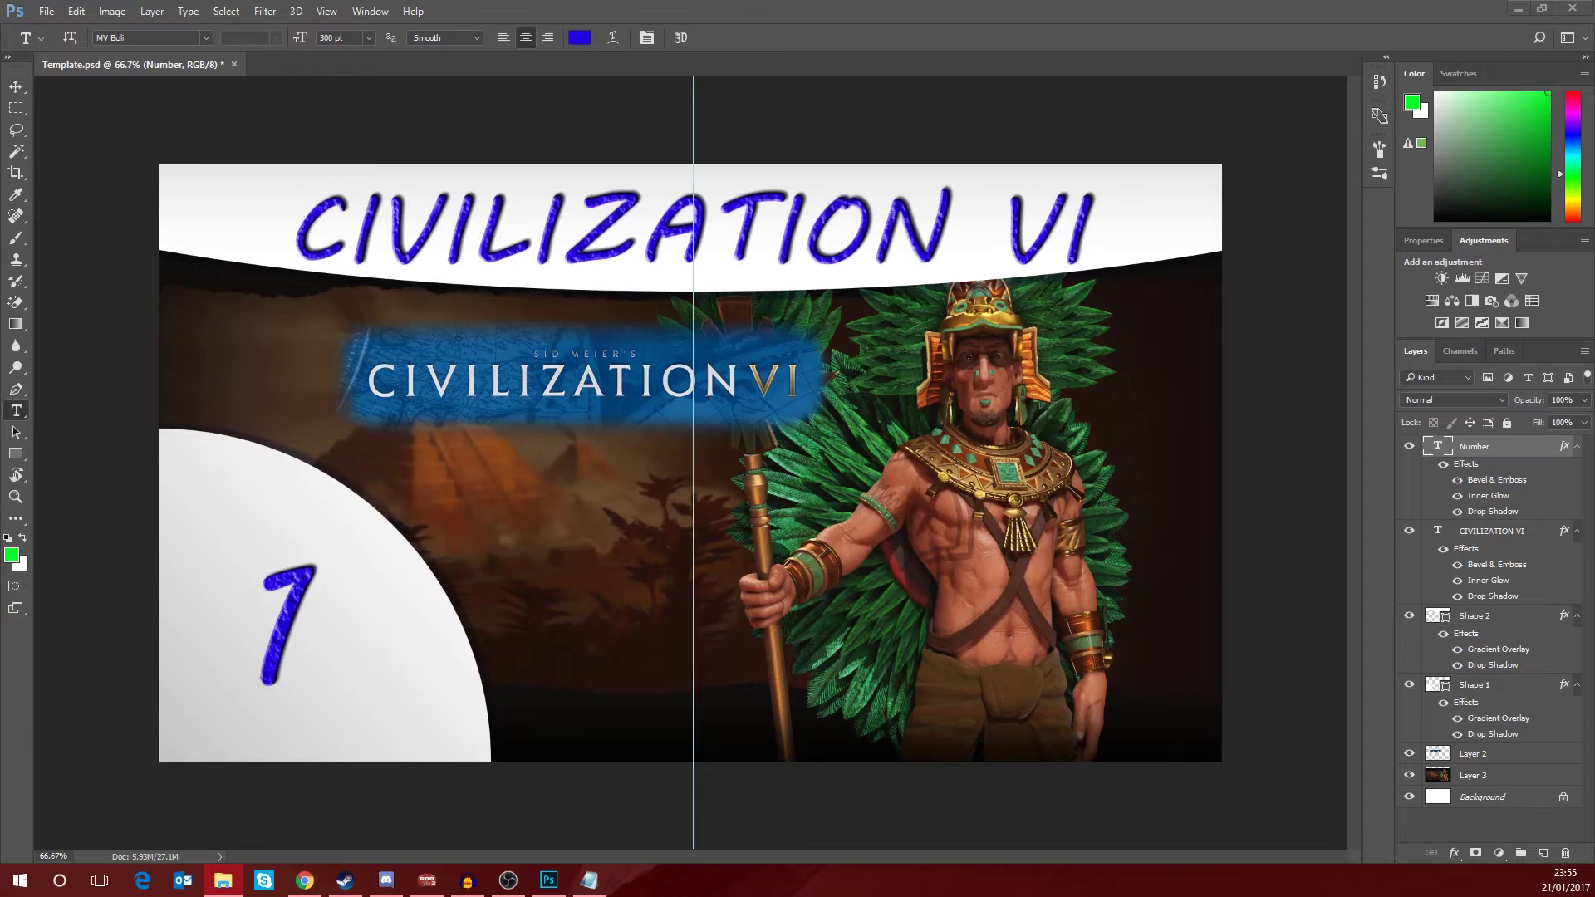
{"action": "left_click", "coordinate": [118, 19]}
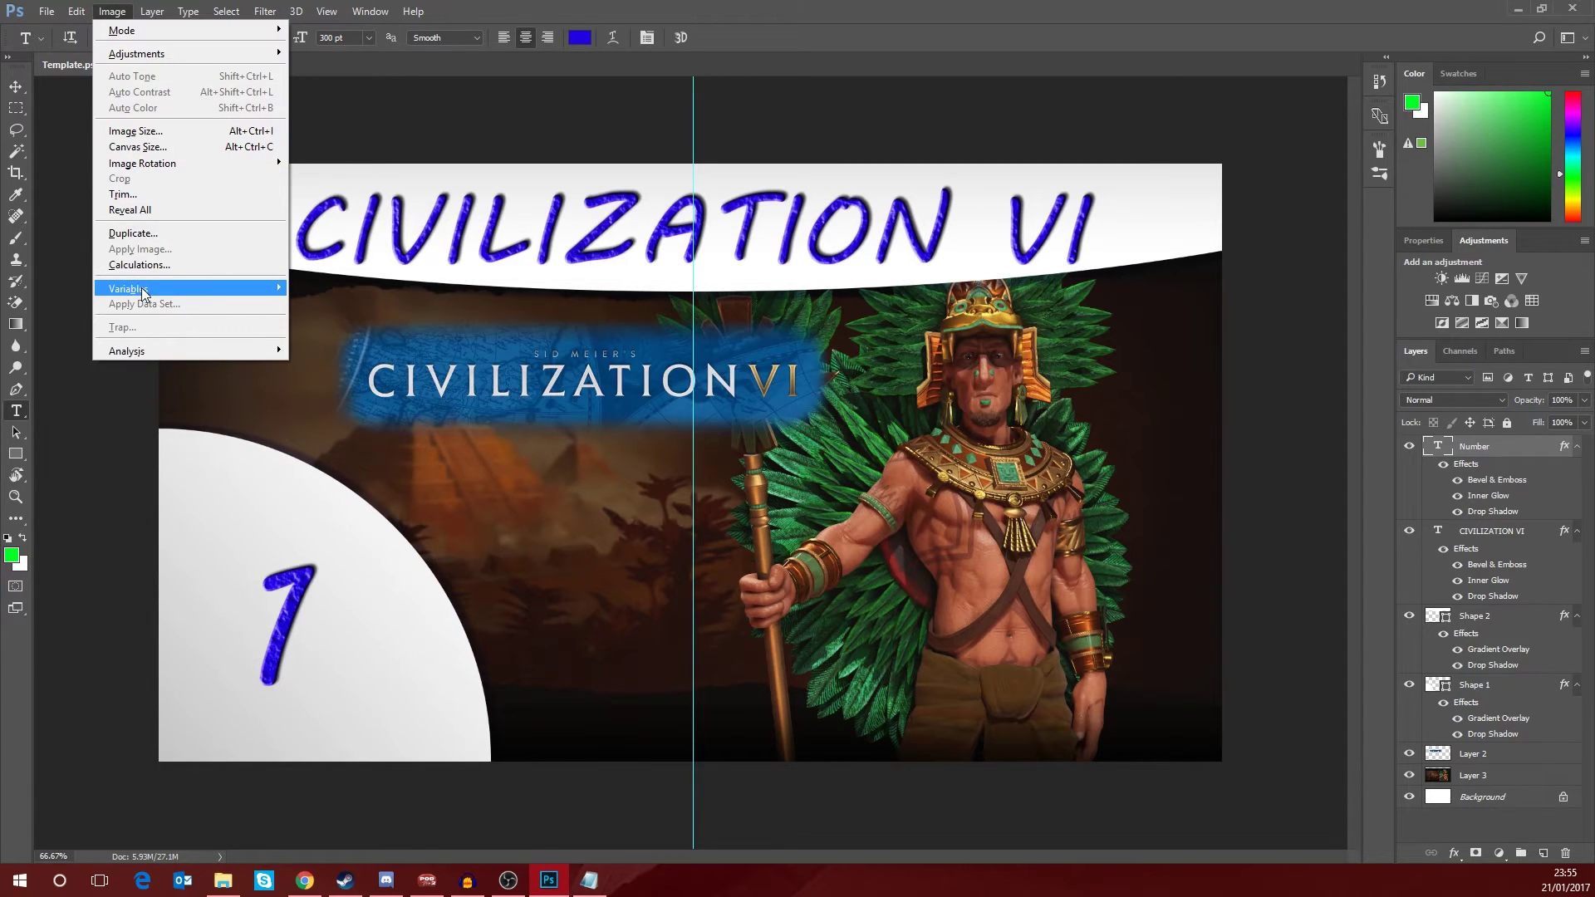
{"action": "mouse_move", "coordinate": [144, 293]}
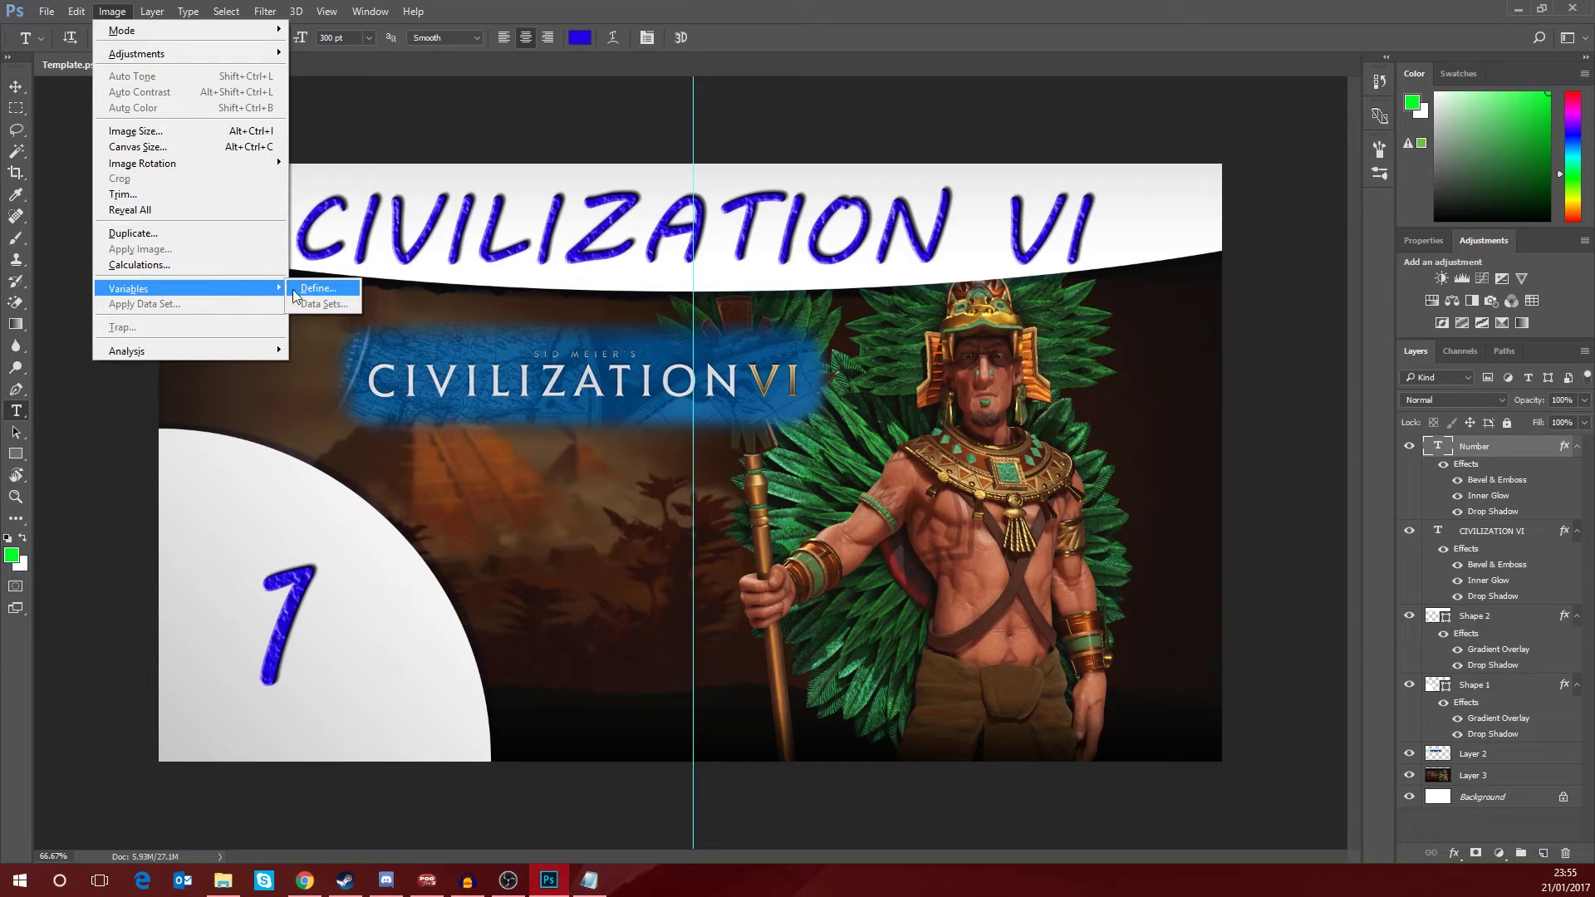
{"action": "left_click", "coordinate": [321, 288]}
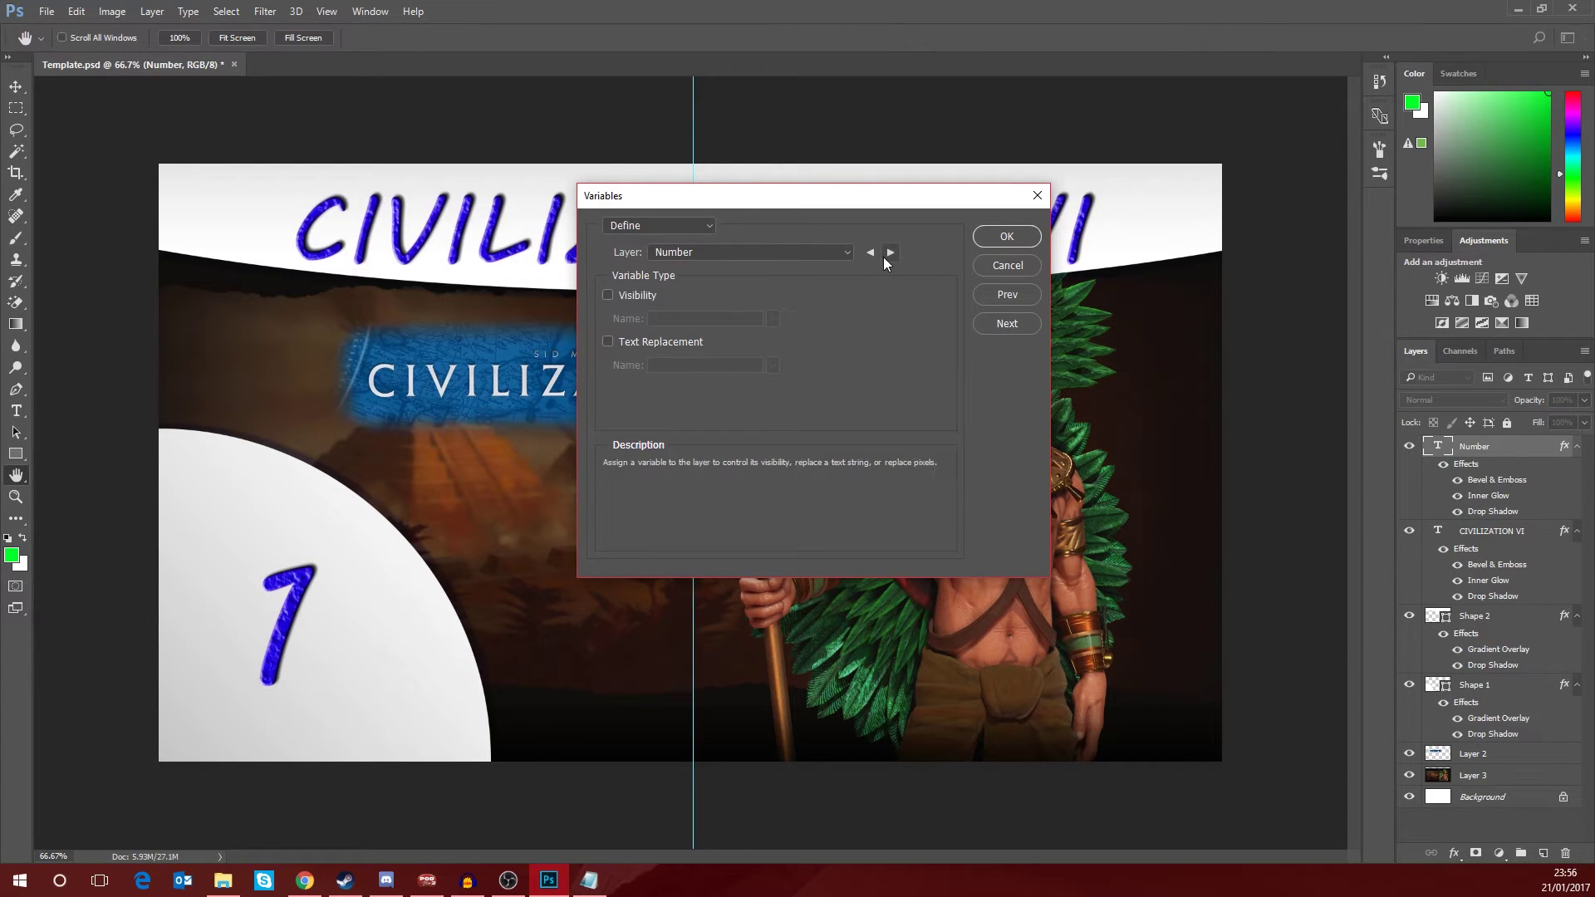
{"action": "left_click", "coordinate": [847, 253]}
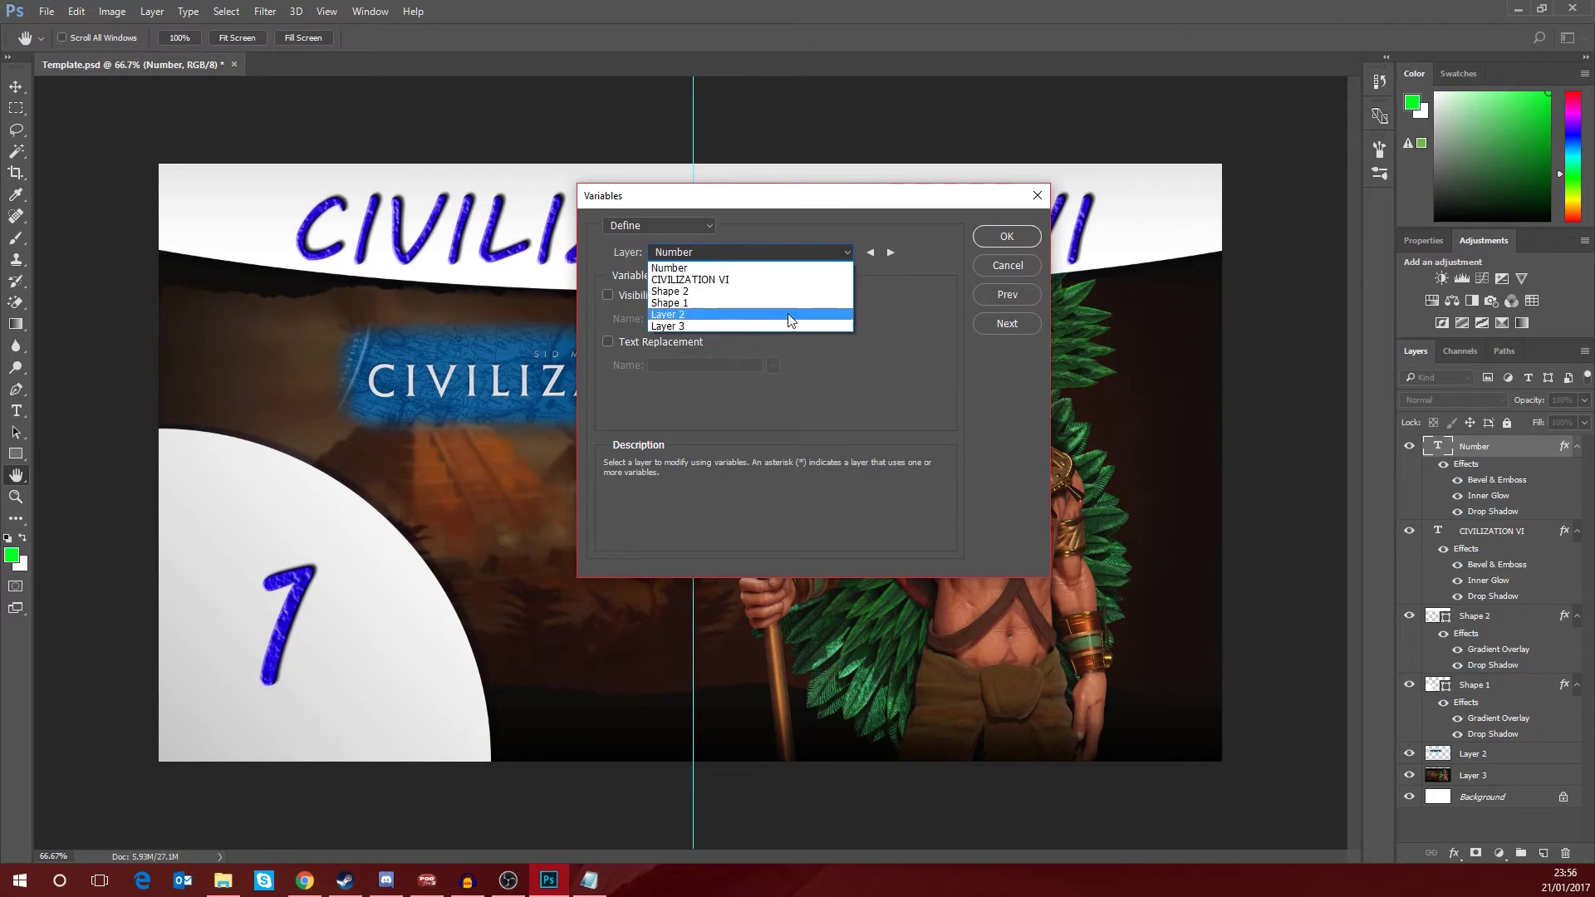
{"action": "left_click", "coordinate": [781, 269]}
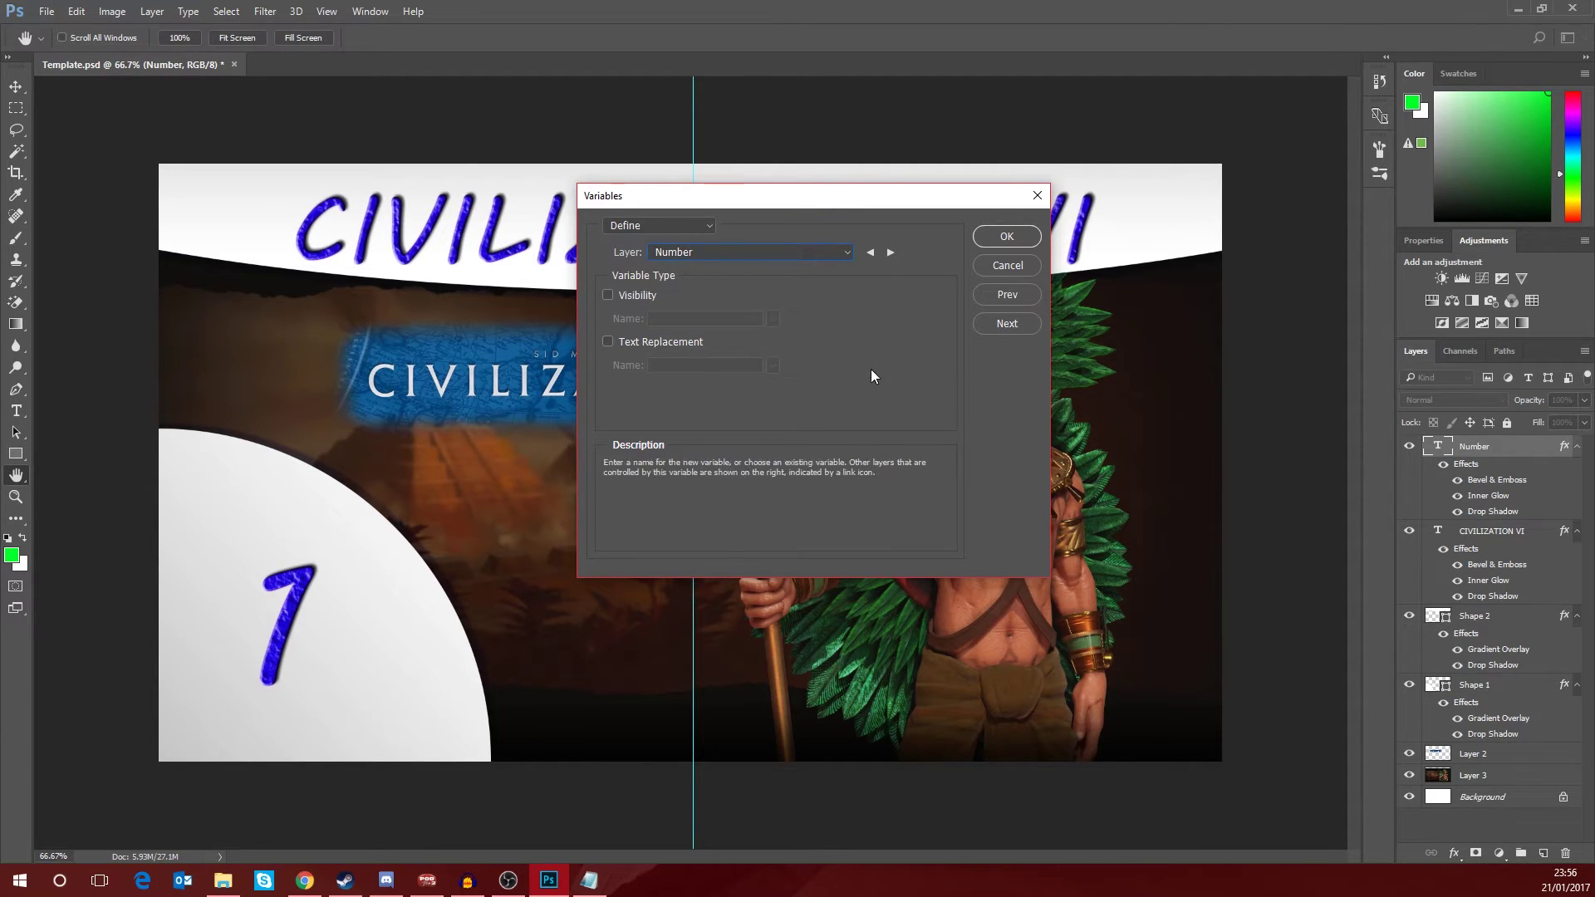
Enable Text Replacement on Number and rename TextVariable1 to 'episode', matching the Notepad header.
{"action": "left_click", "coordinate": [608, 341]}
{"action": "key", "text": "alt+Tab"}
{"action": "left_click_drag", "start_coordinate": [1300, 216], "coordinate": [1263, 198]}
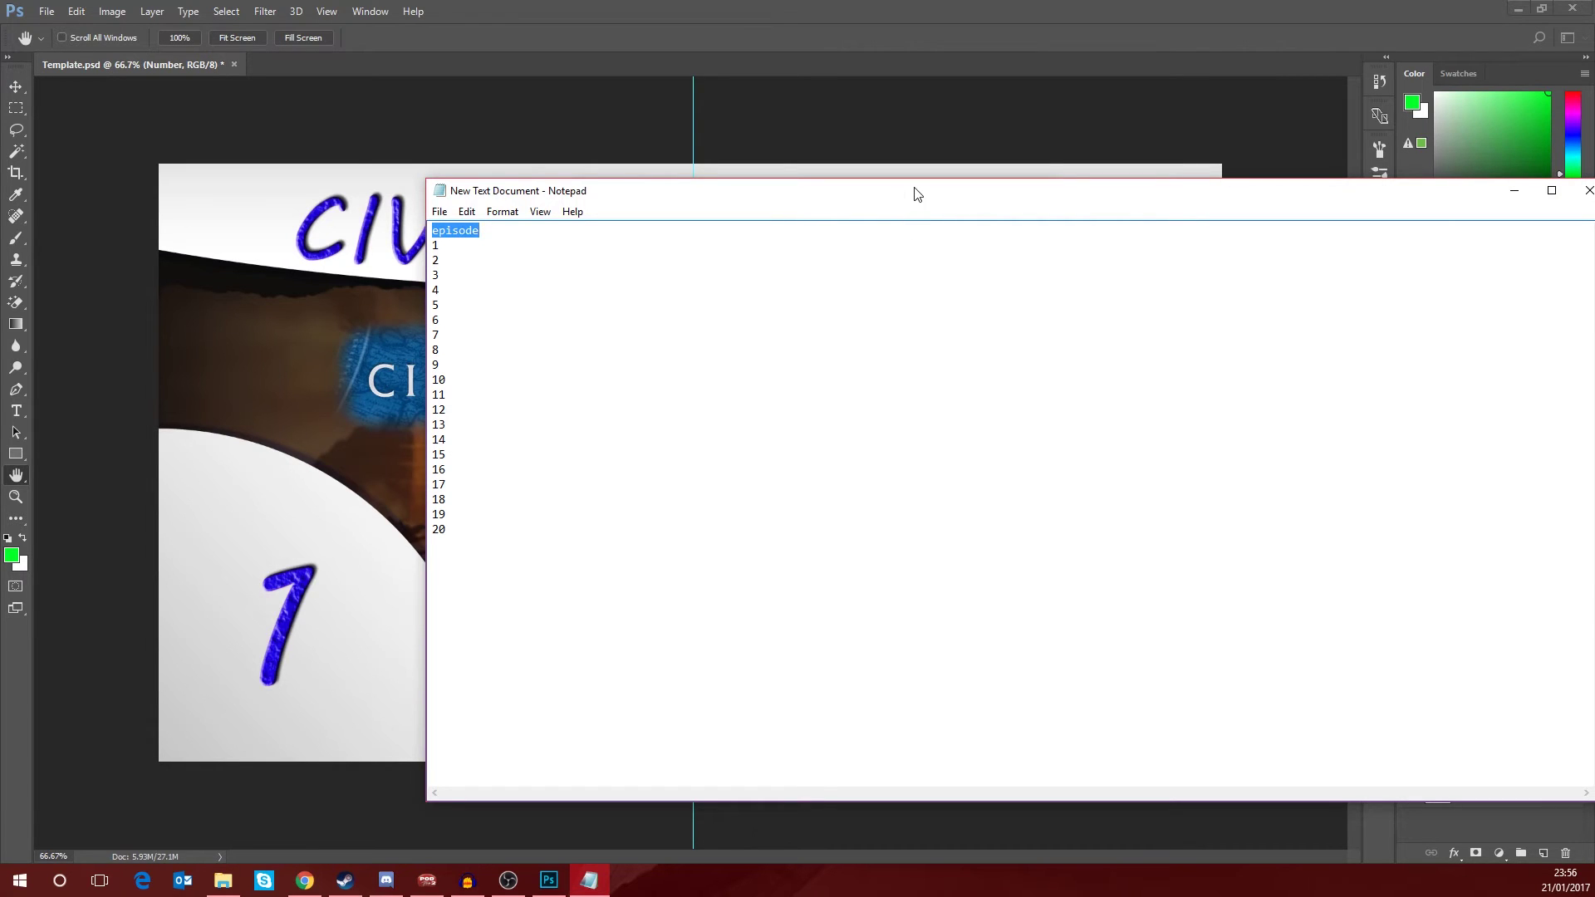
{"action": "key", "text": "alt+Tab"}
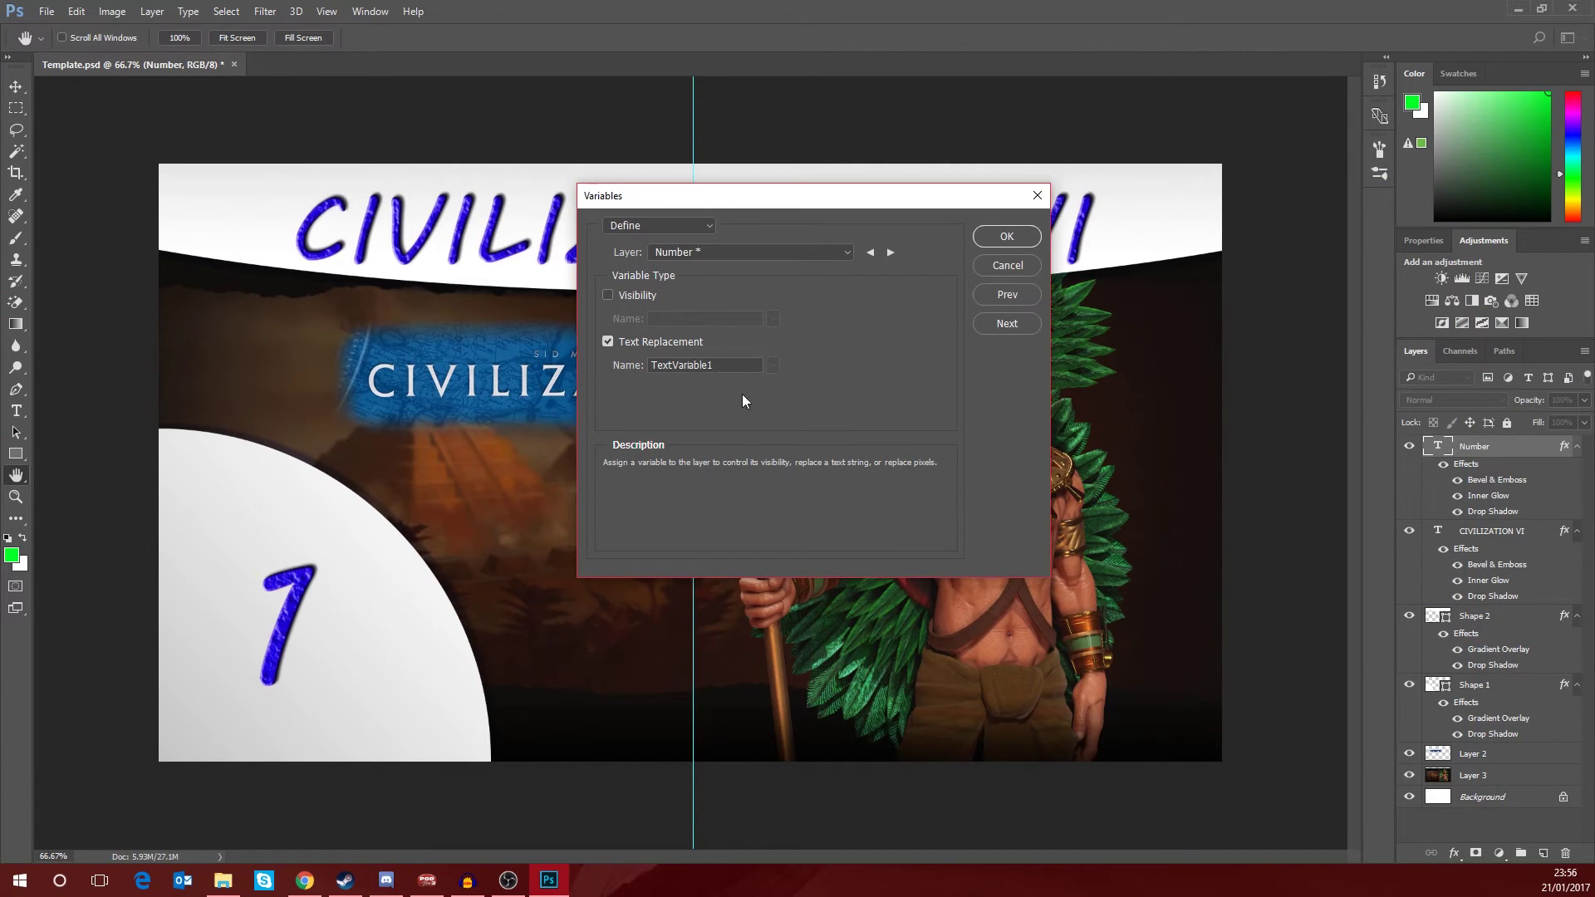
{"action": "left_click_drag", "start_coordinate": [714, 365], "coordinate": [596, 366]}
{"action": "type", "text": "episode"}
{"action": "left_click", "coordinate": [710, 223]}
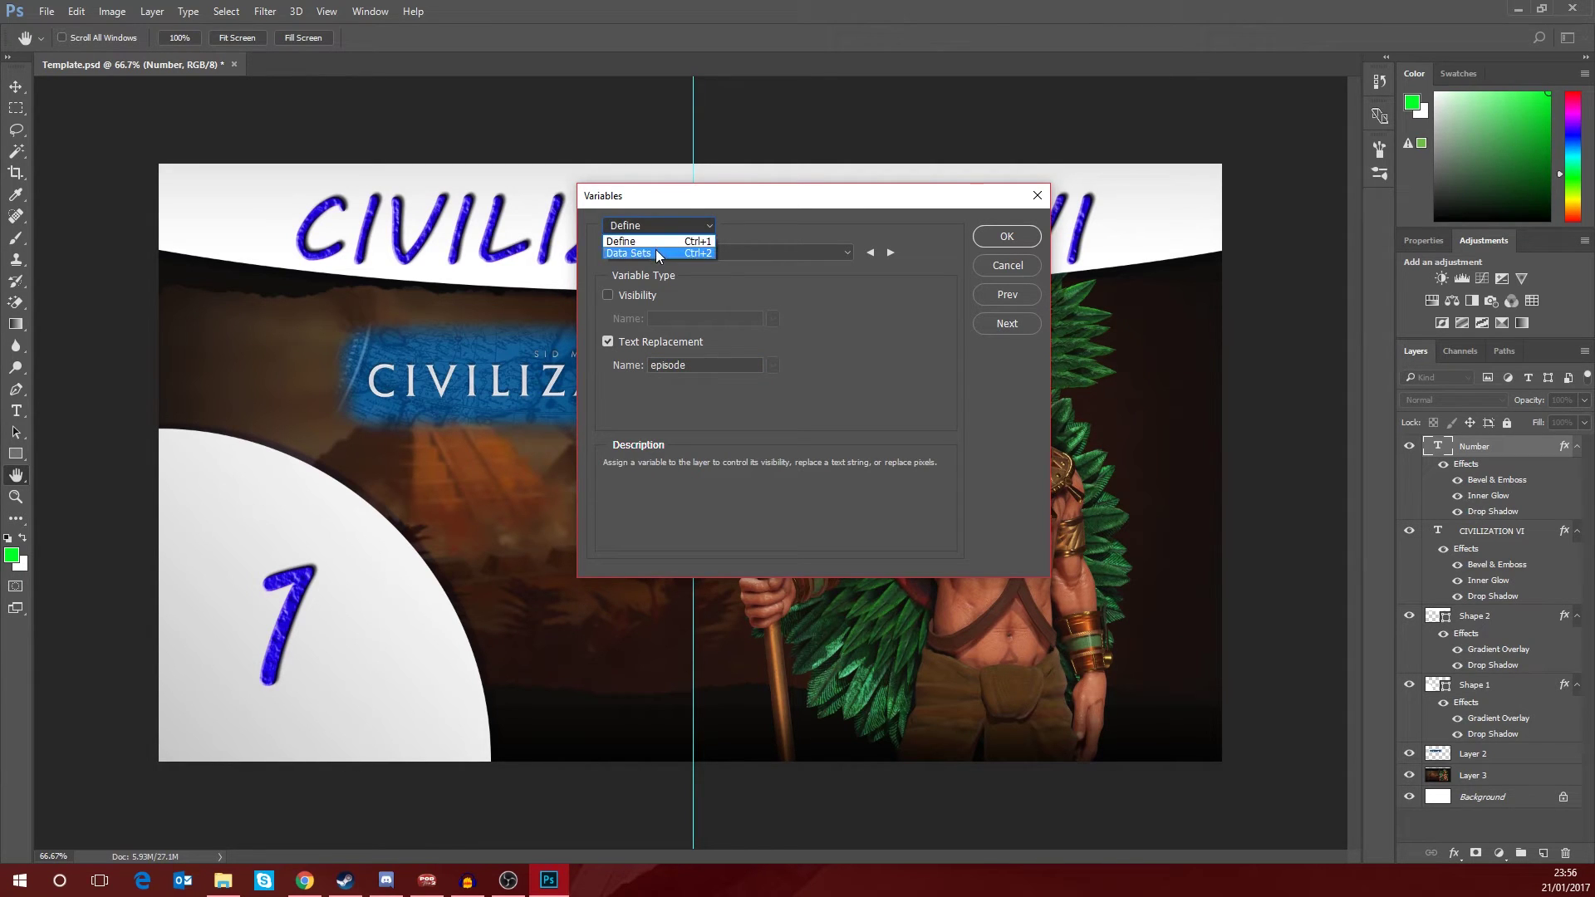
Switch the Variables dialog to Data Sets and confirm the Data Set list is empty.
{"action": "left_click", "coordinate": [655, 252]}
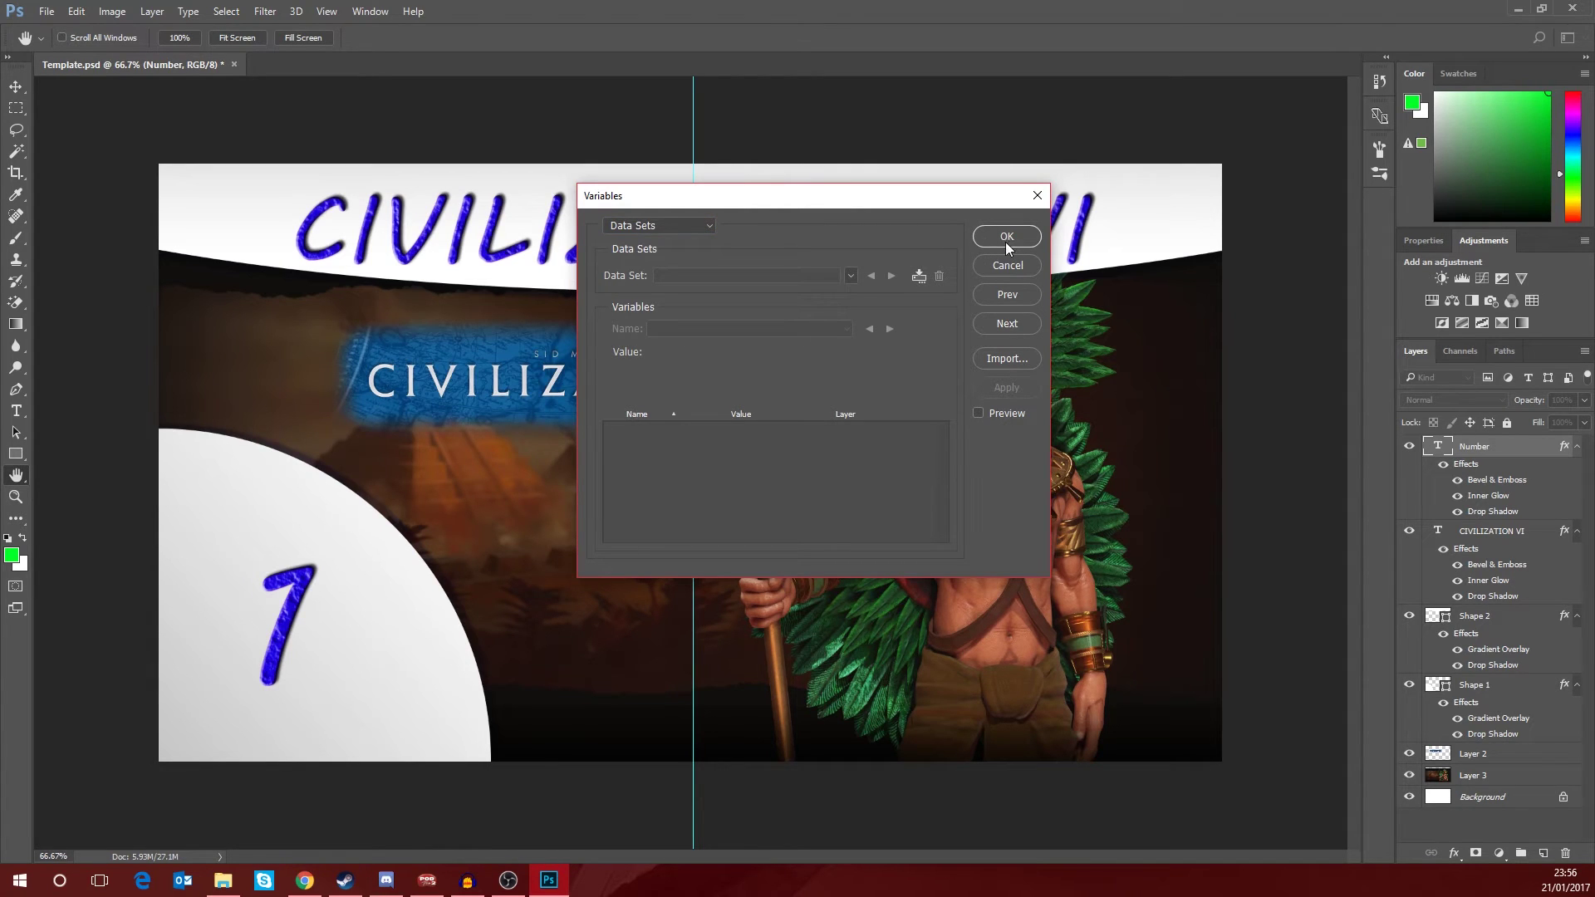
{"action": "left_click", "coordinate": [112, 12]}
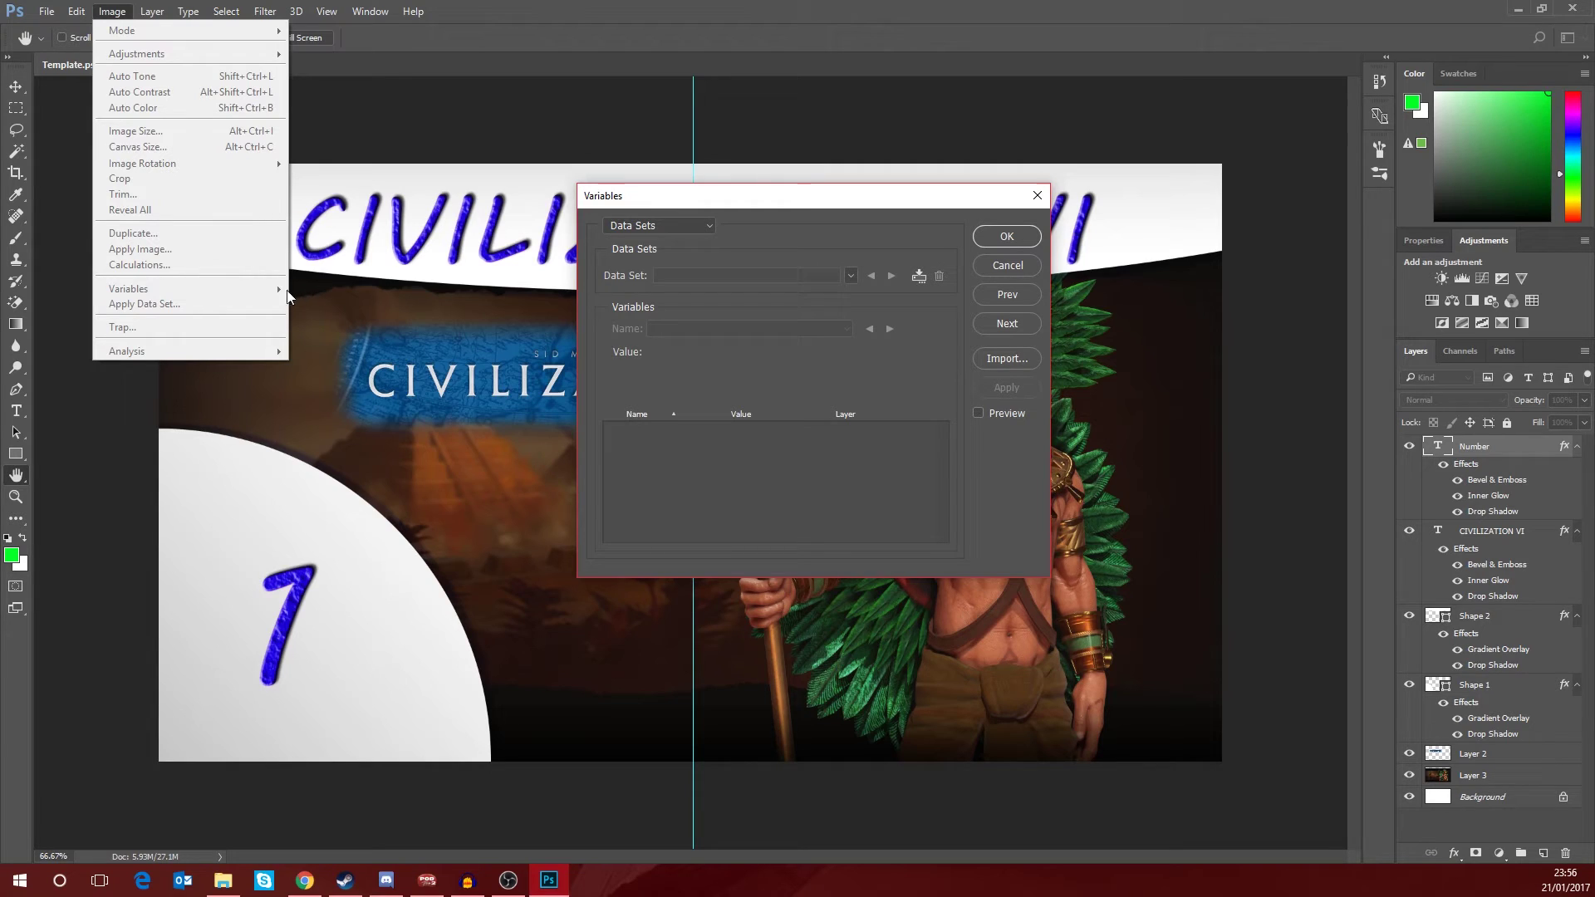
{"action": "left_click", "coordinate": [802, 205]}
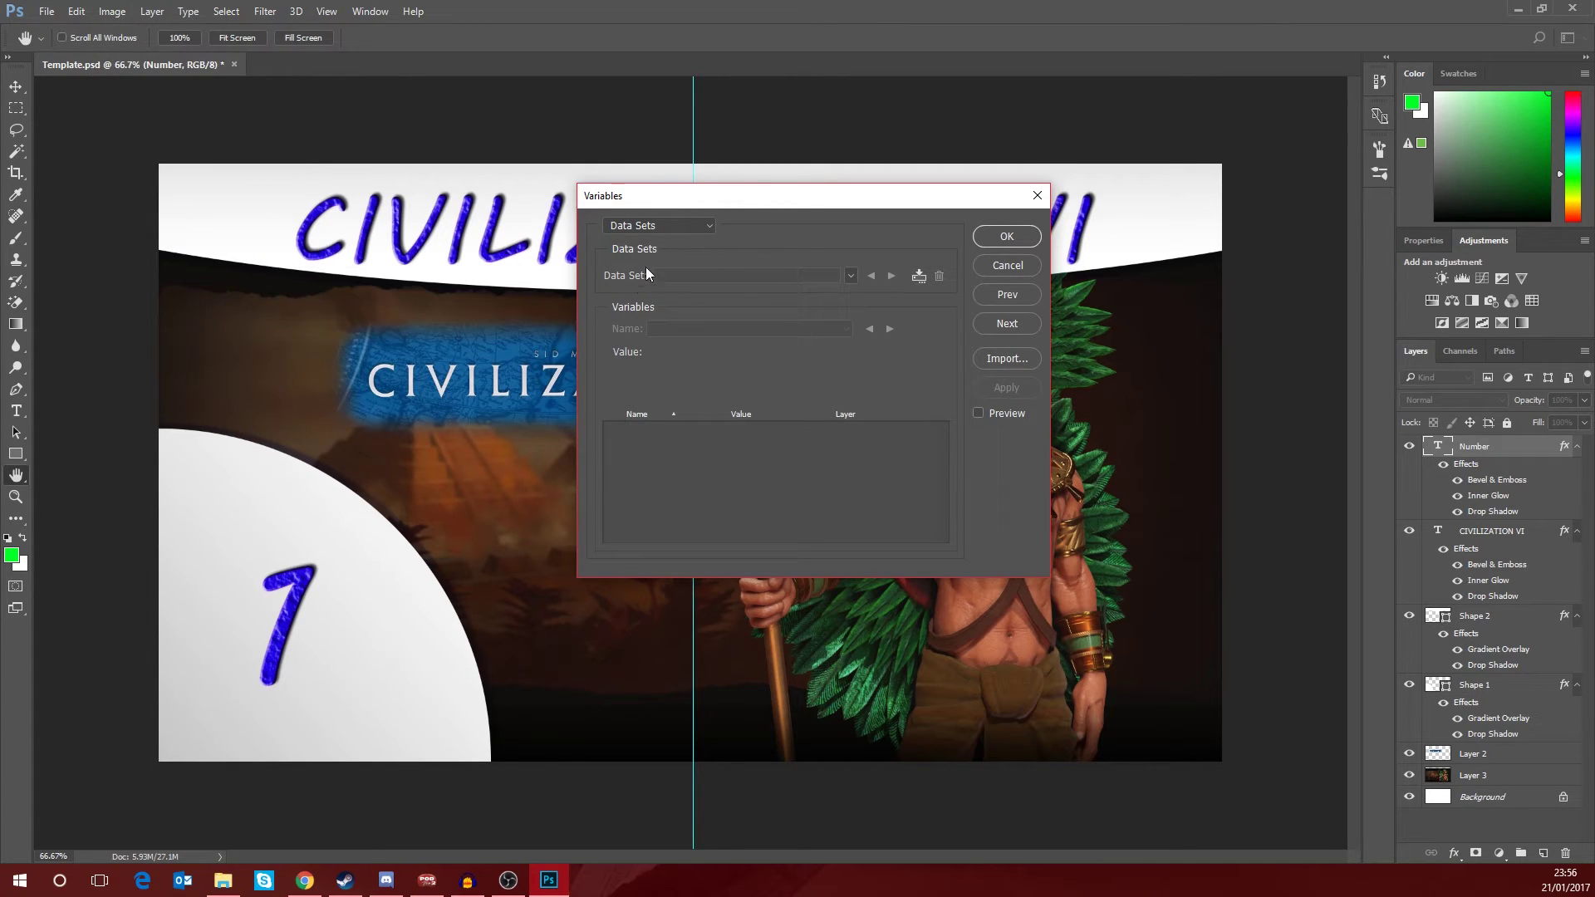
{"action": "left_click", "coordinate": [852, 276]}
{"action": "left_click", "coordinate": [917, 374]}
Import data sets from New Text Document.txt in Desktop > CivThmb.
{"action": "left_click", "coordinate": [1008, 360]}
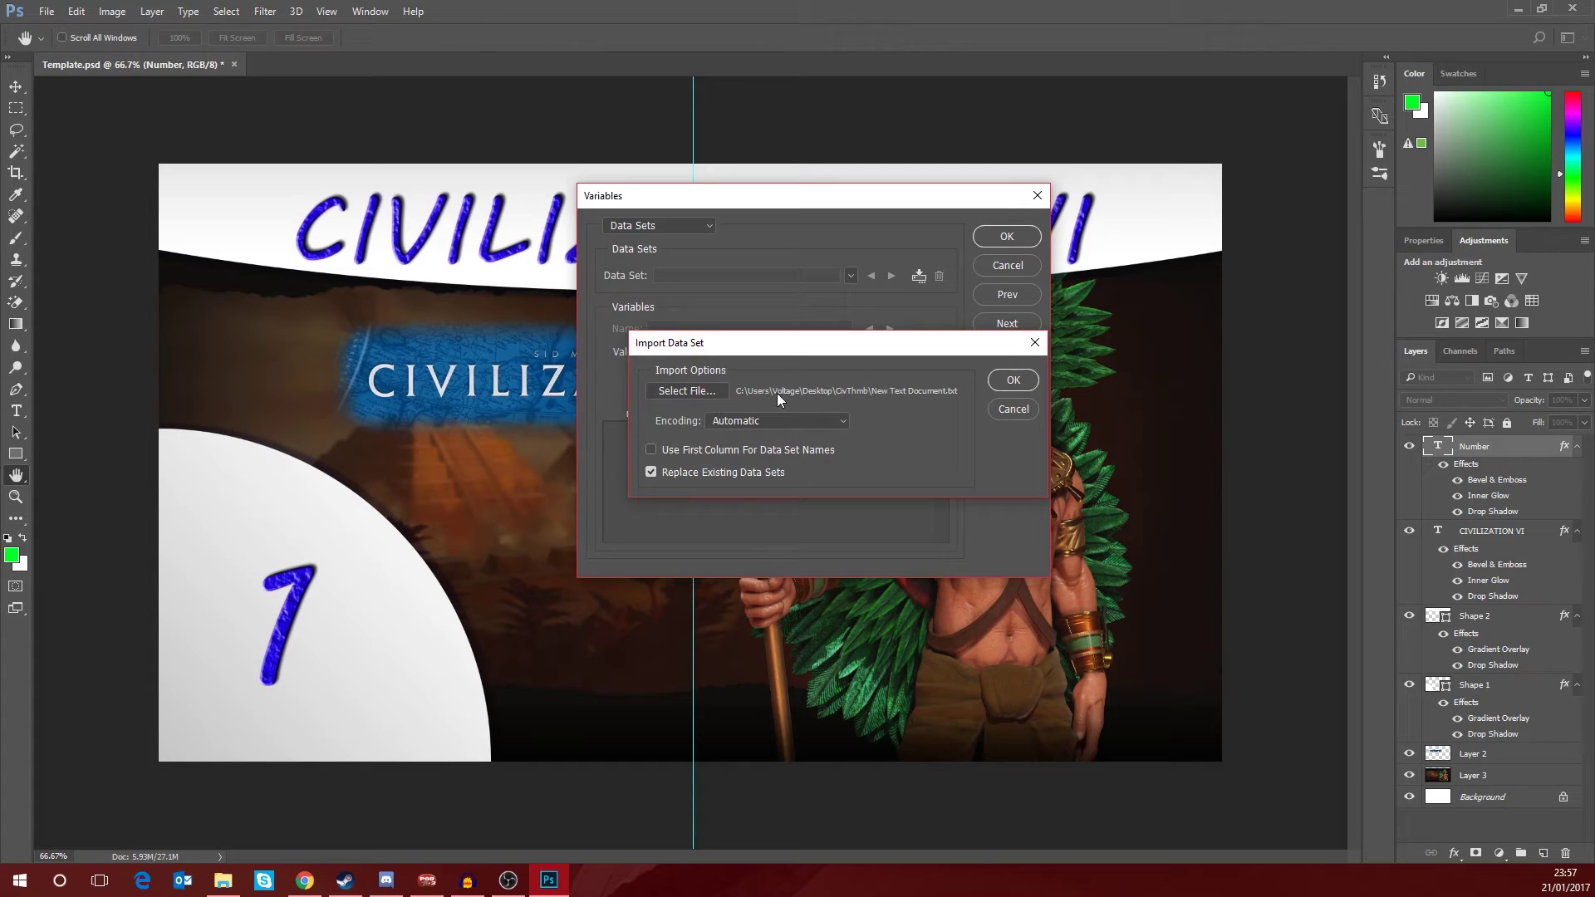
{"action": "left_click", "coordinate": [704, 391]}
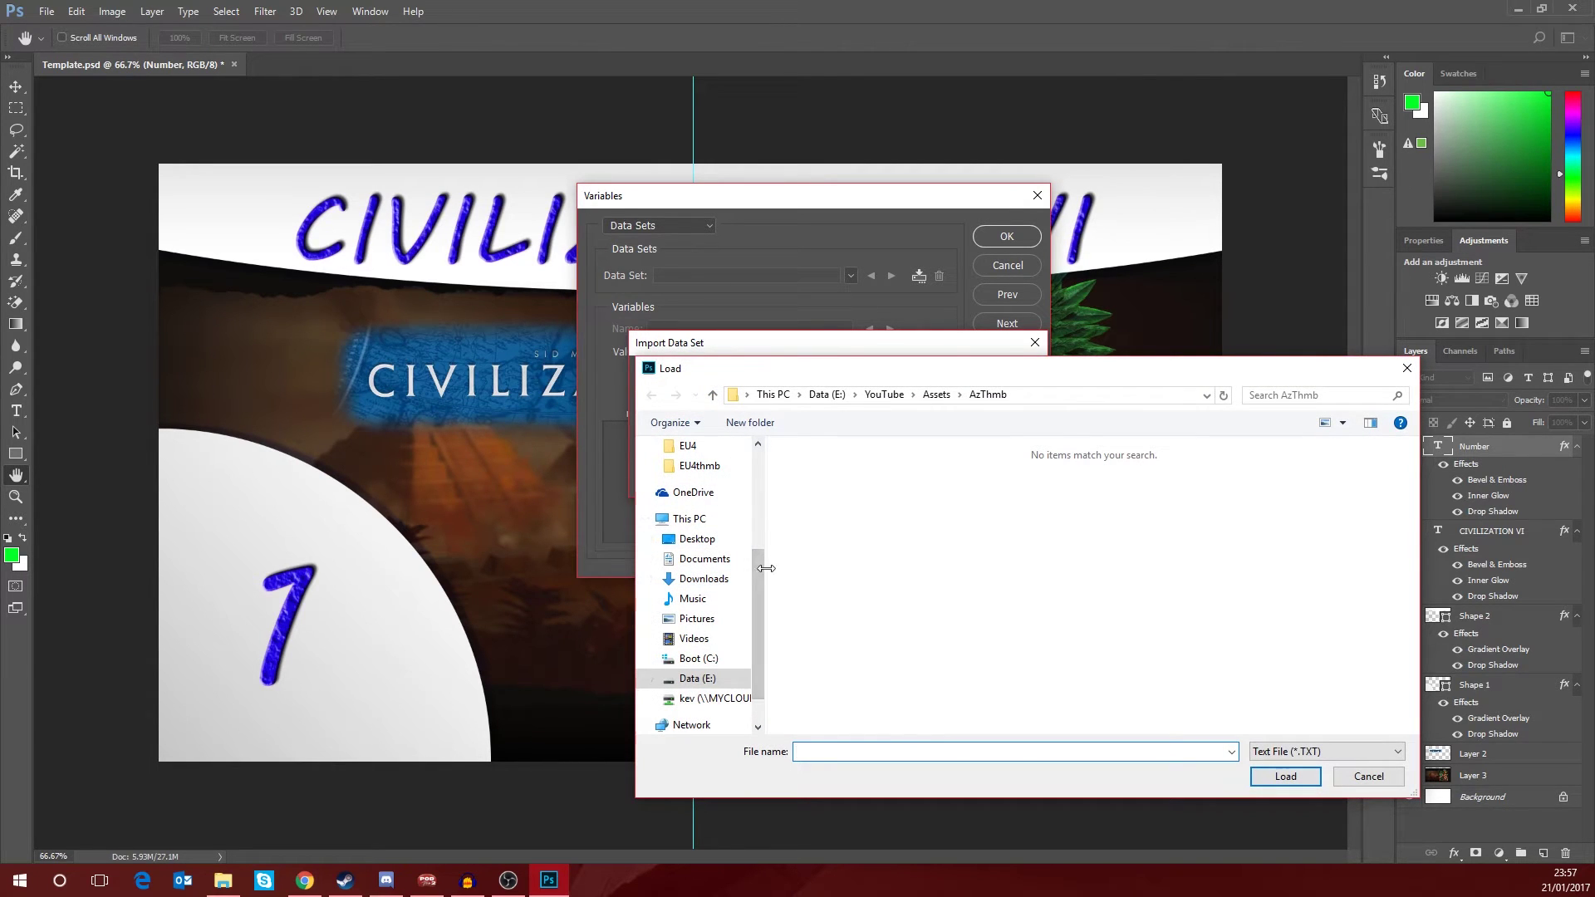
{"action": "scroll", "coordinate": [760, 586], "scroll_direction": "up", "scroll_amount": 3}
{"action": "left_click", "coordinate": [698, 488]}
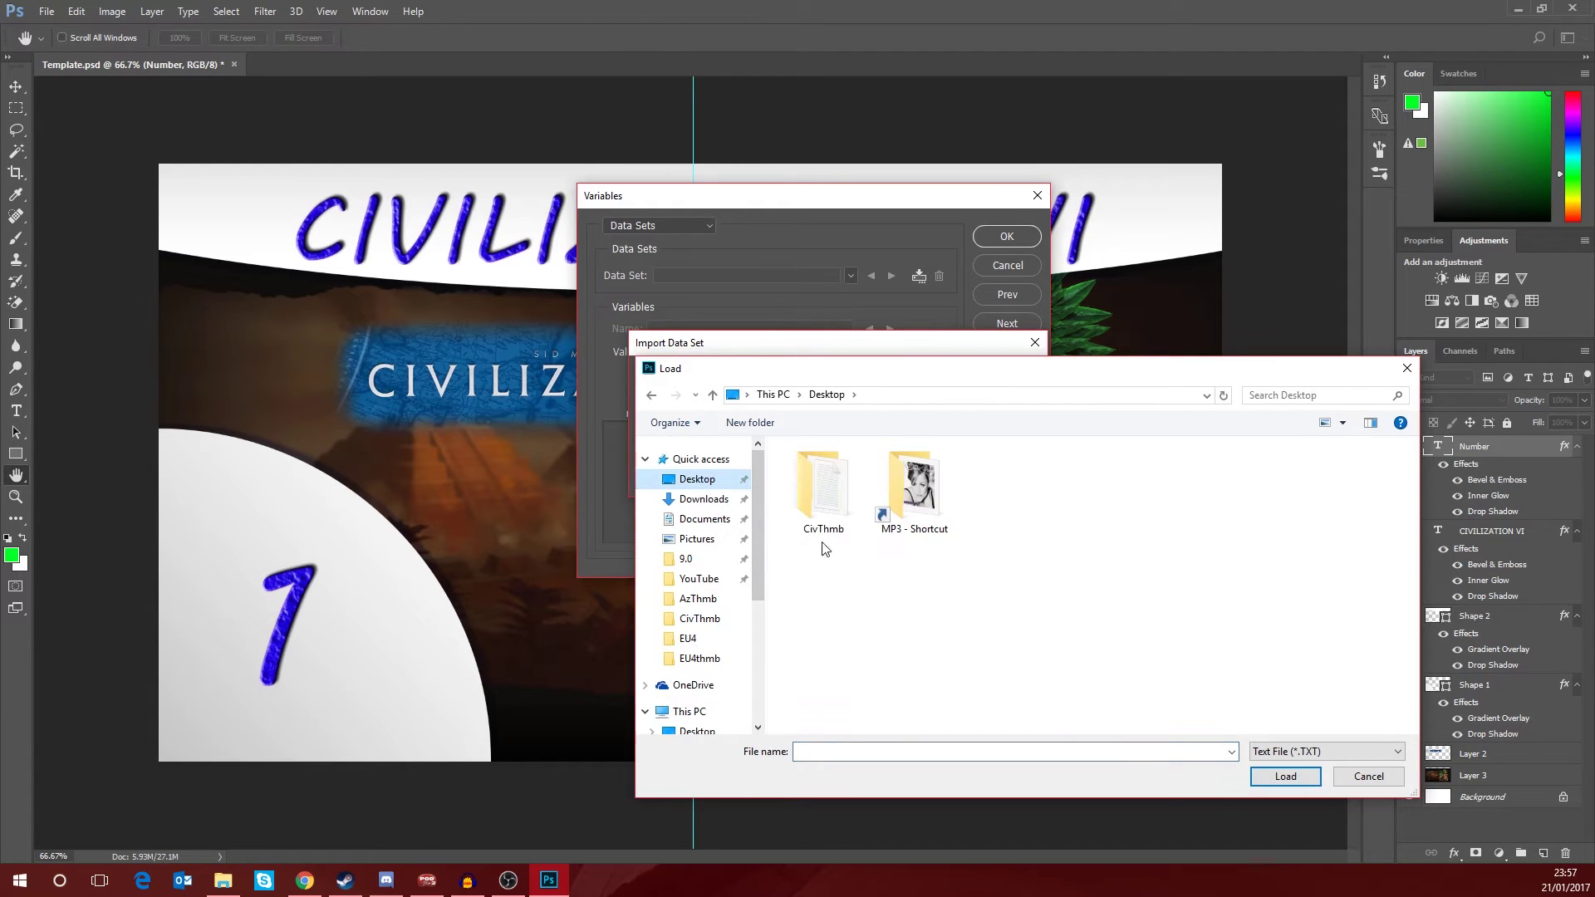
{"action": "double_click", "coordinate": [827, 503]}
{"action": "double_click", "coordinate": [850, 476]}
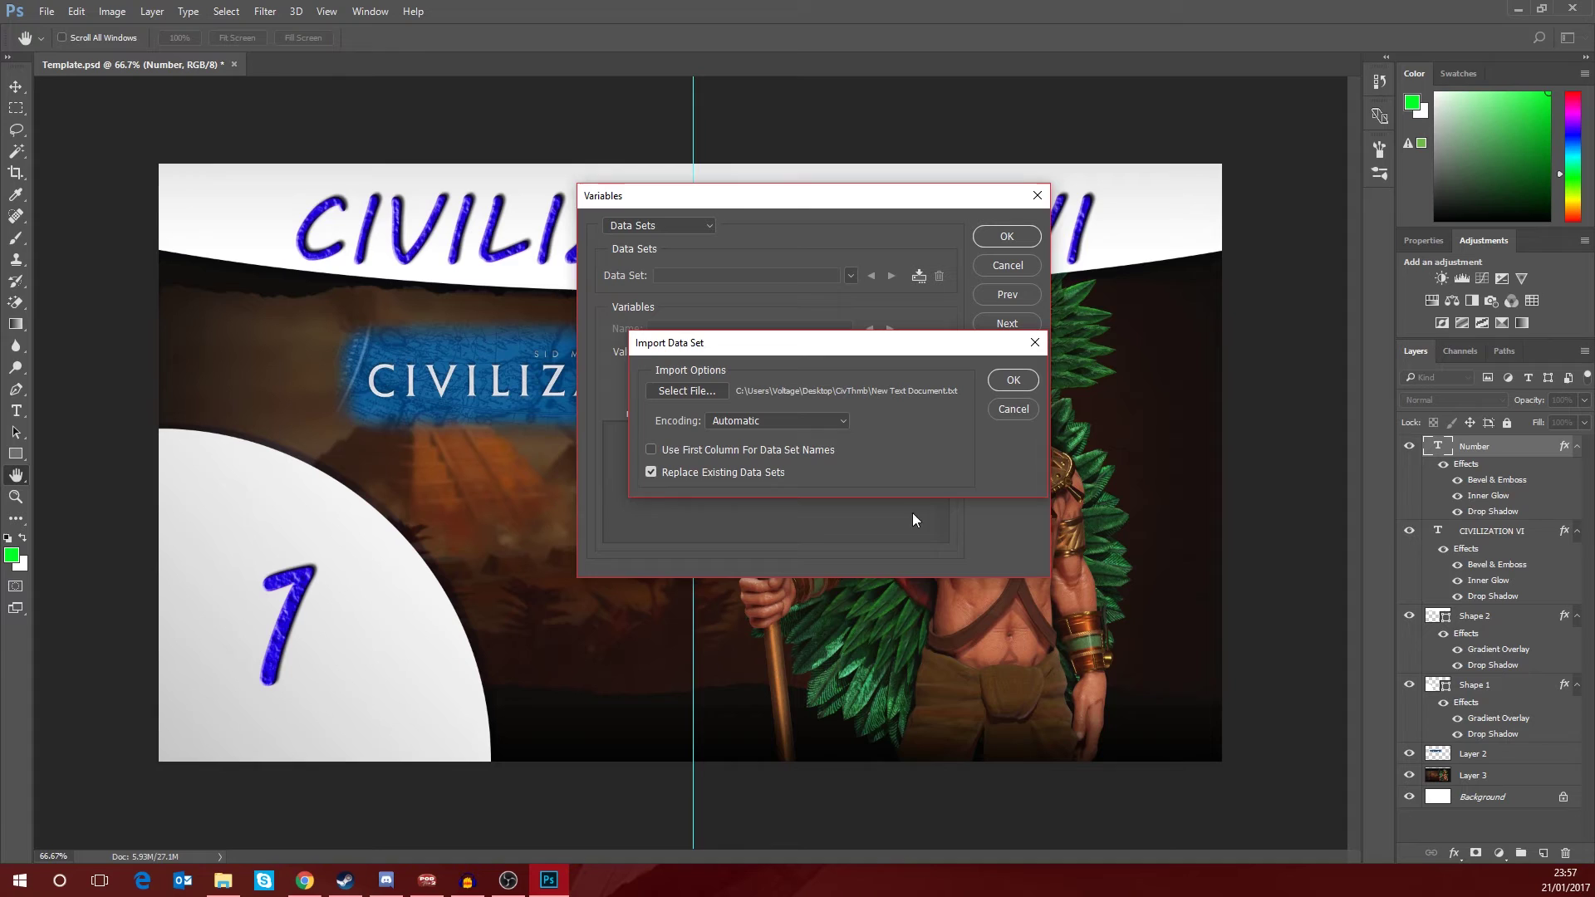
Confirm the import, verify Data Set 1 through Data Set 20 are listed, and click OK.
{"action": "left_click", "coordinate": [1011, 380]}
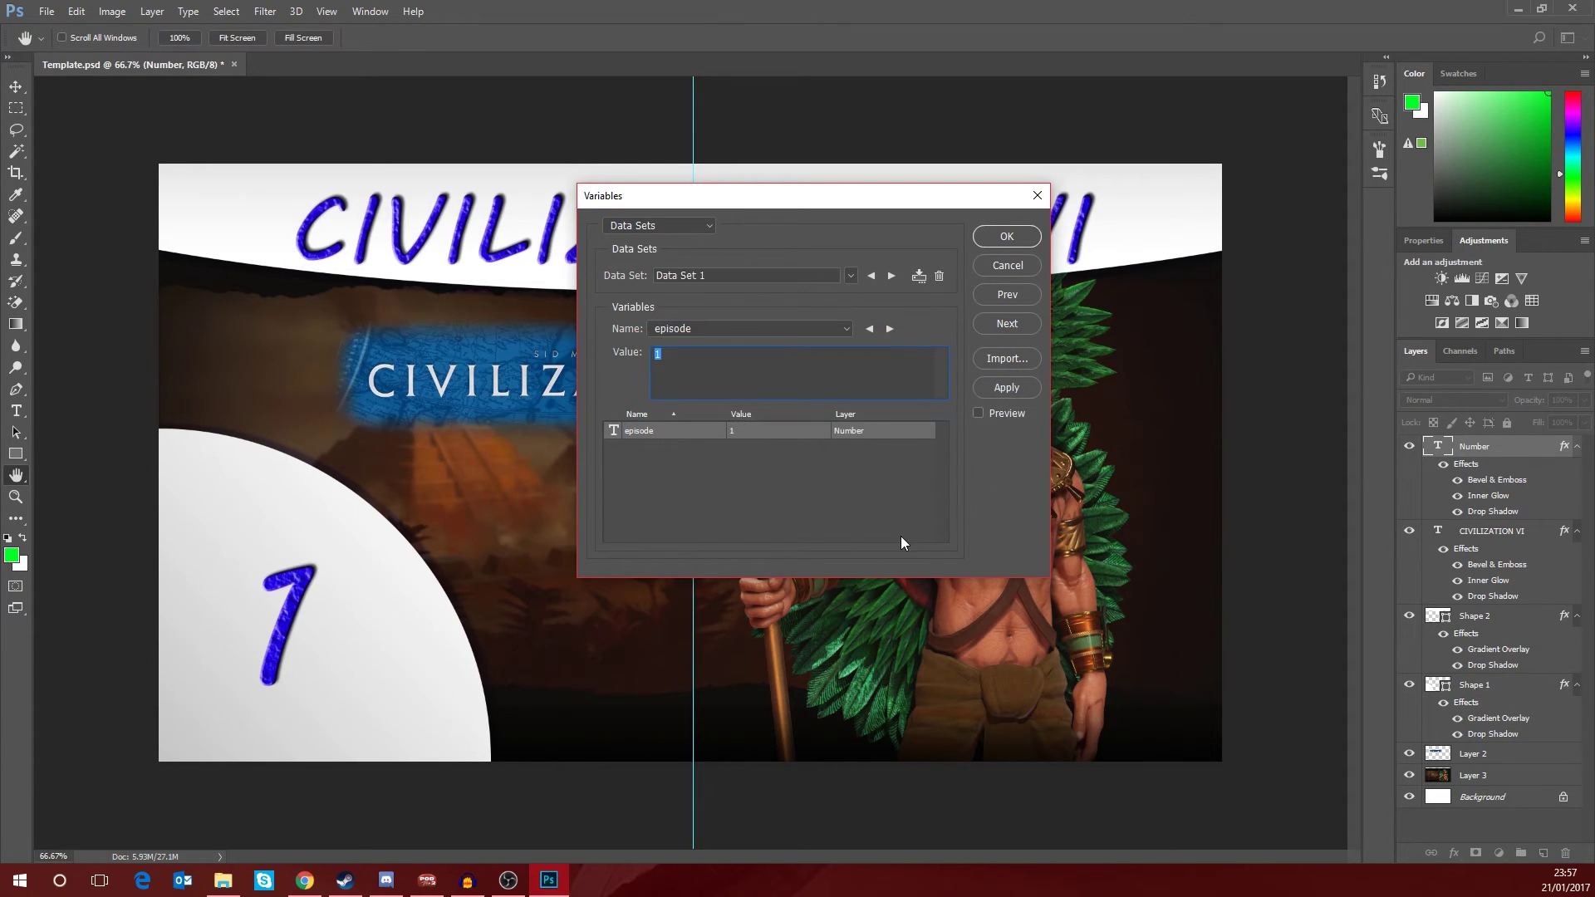
{"action": "left_click", "coordinate": [850, 275]}
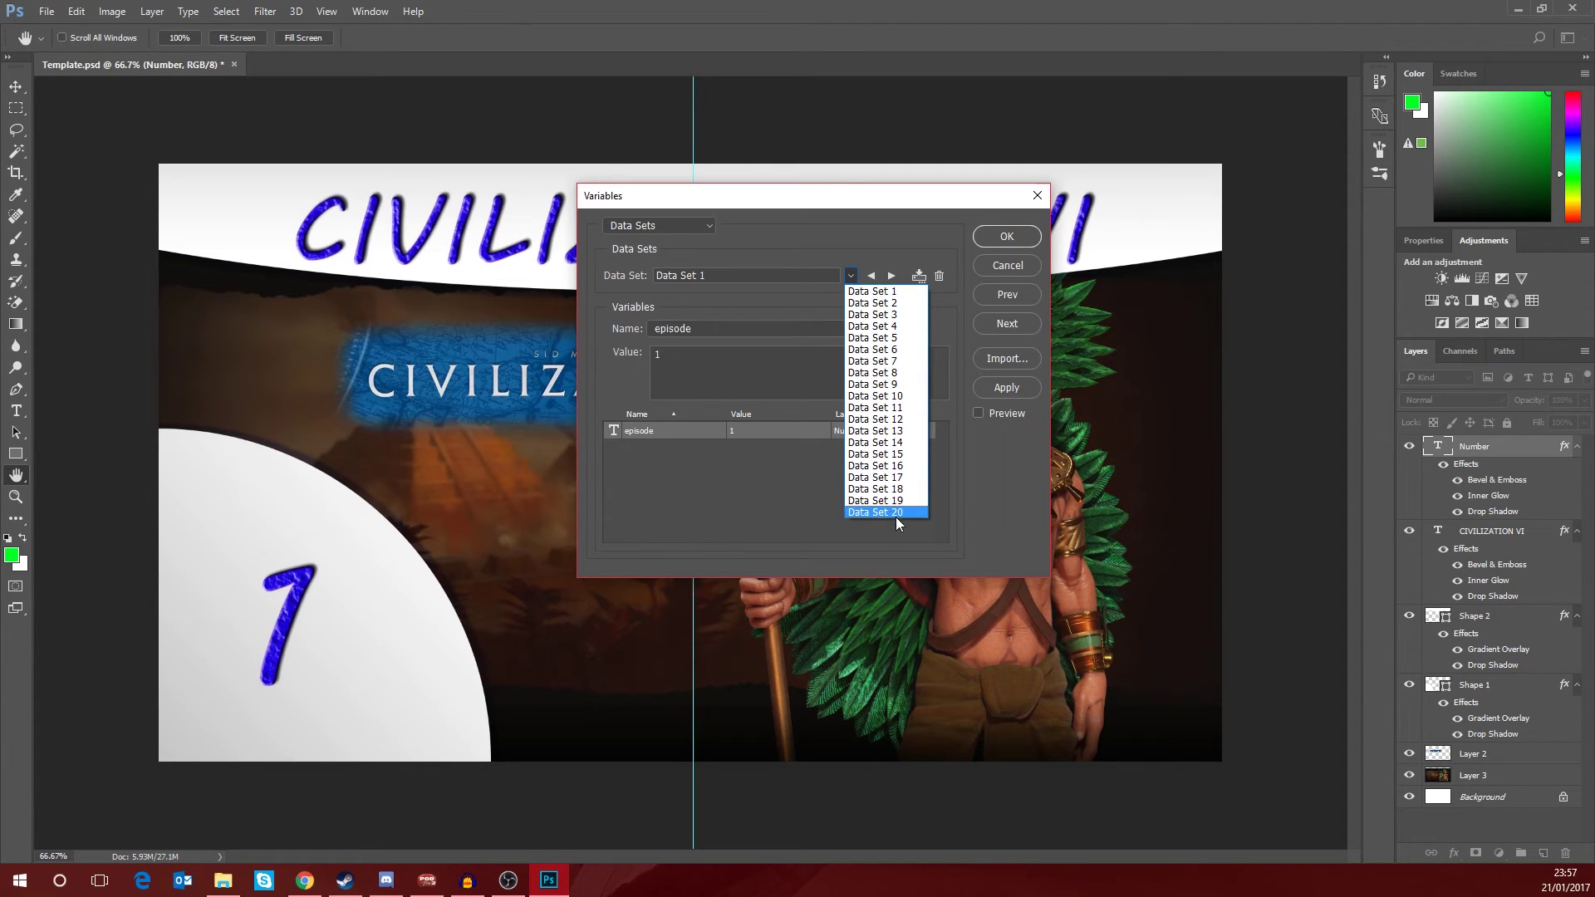
{"action": "left_click", "coordinate": [1012, 496]}
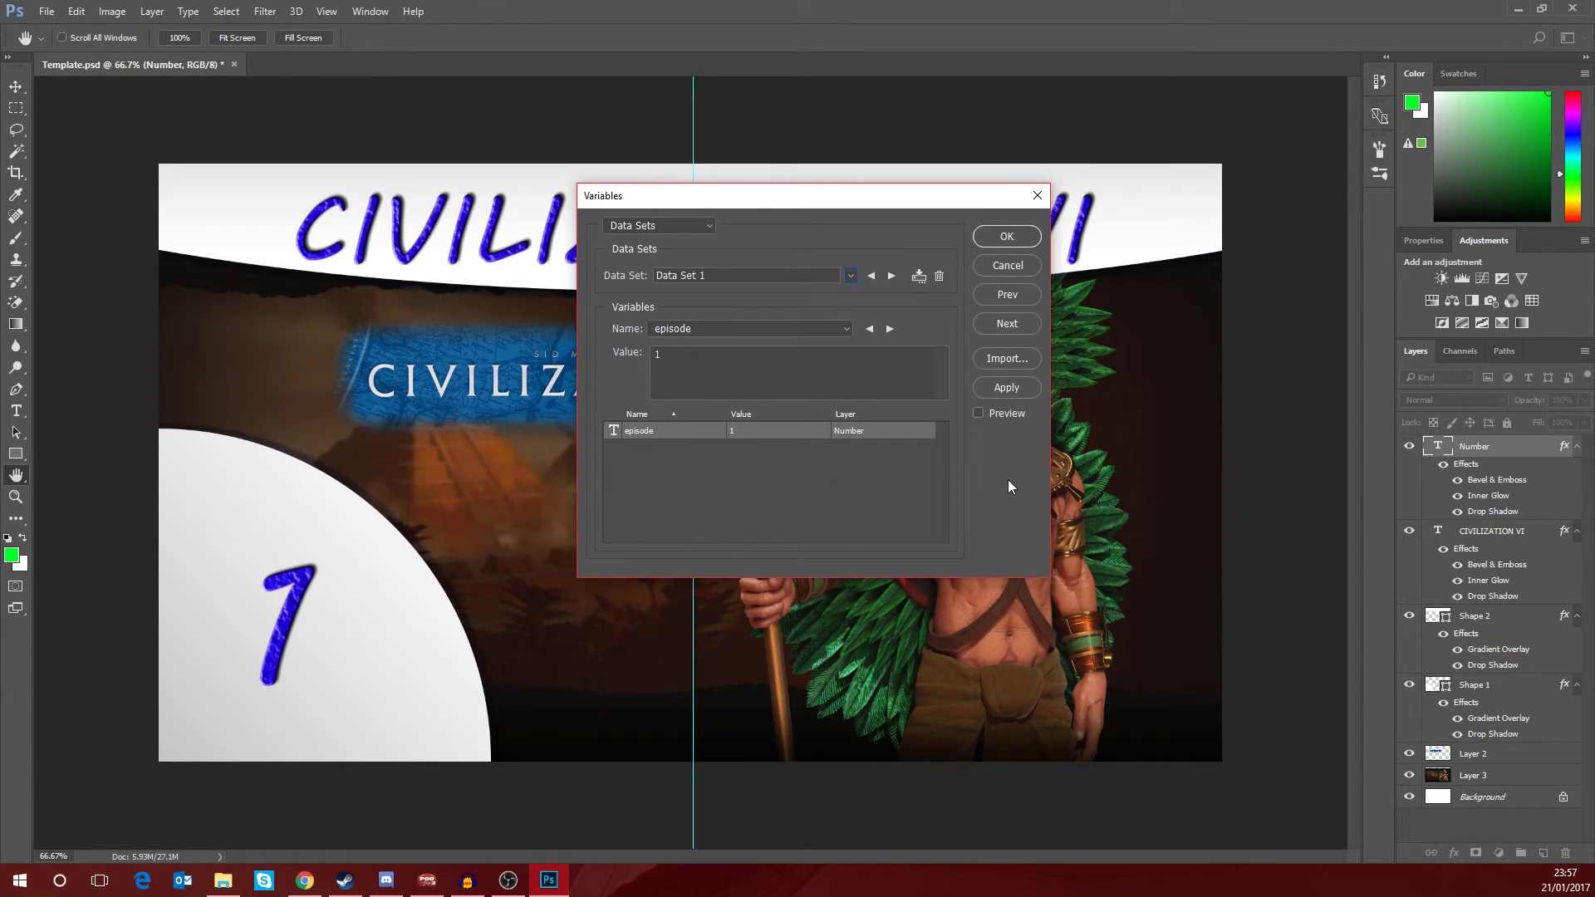
{"action": "left_click", "coordinate": [1004, 237]}
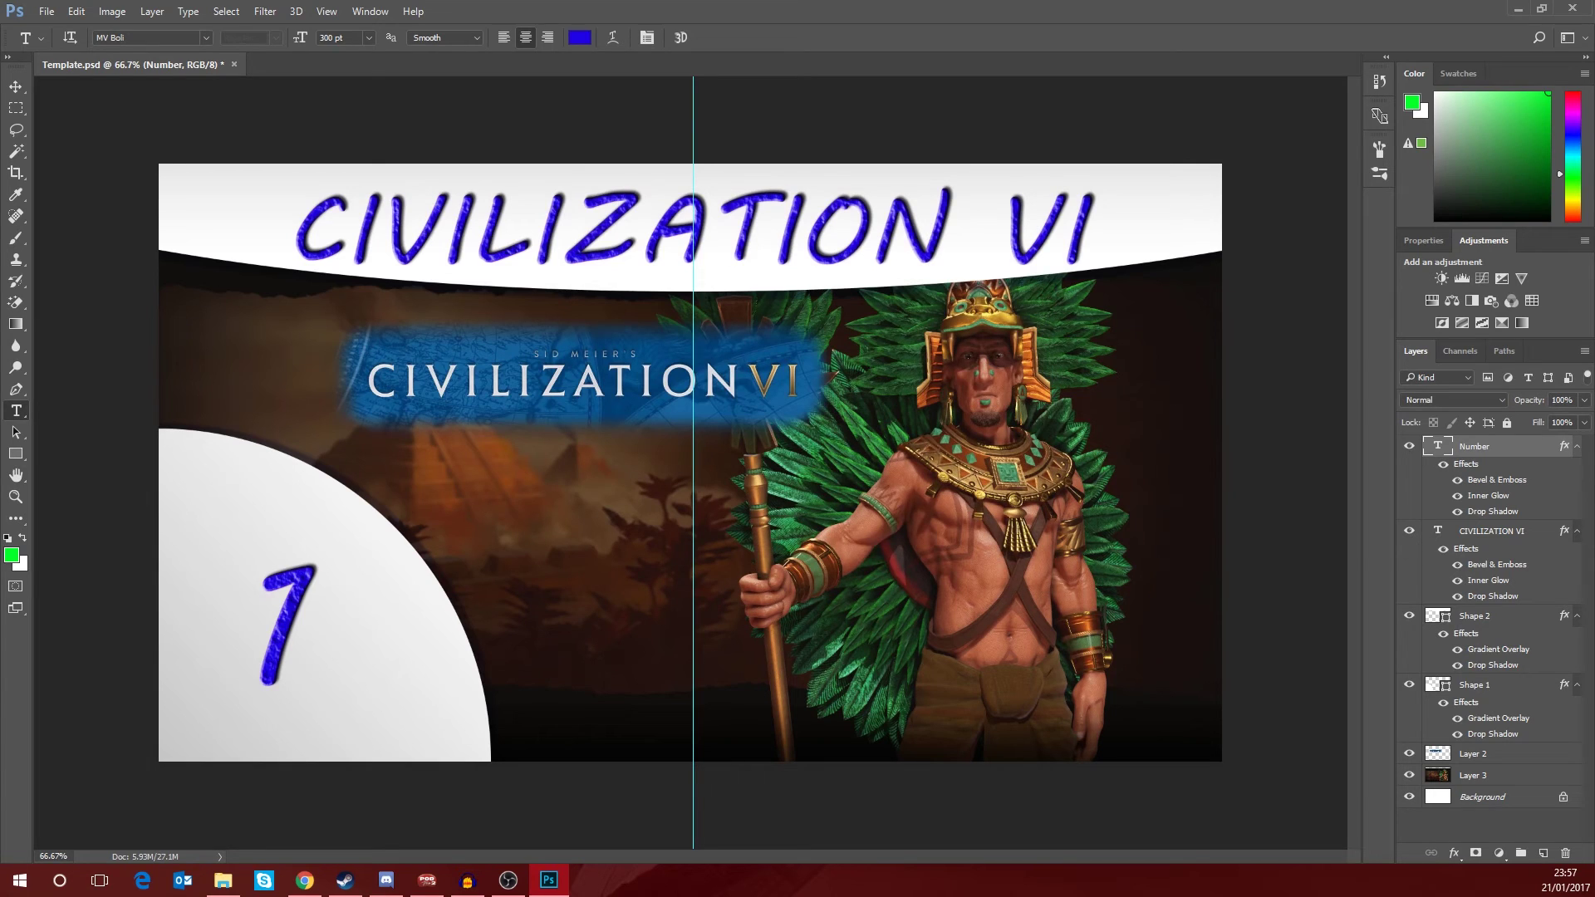
{"action": "left_click_drag", "start_coordinate": [0, 217], "coordinate": [837, 217]}
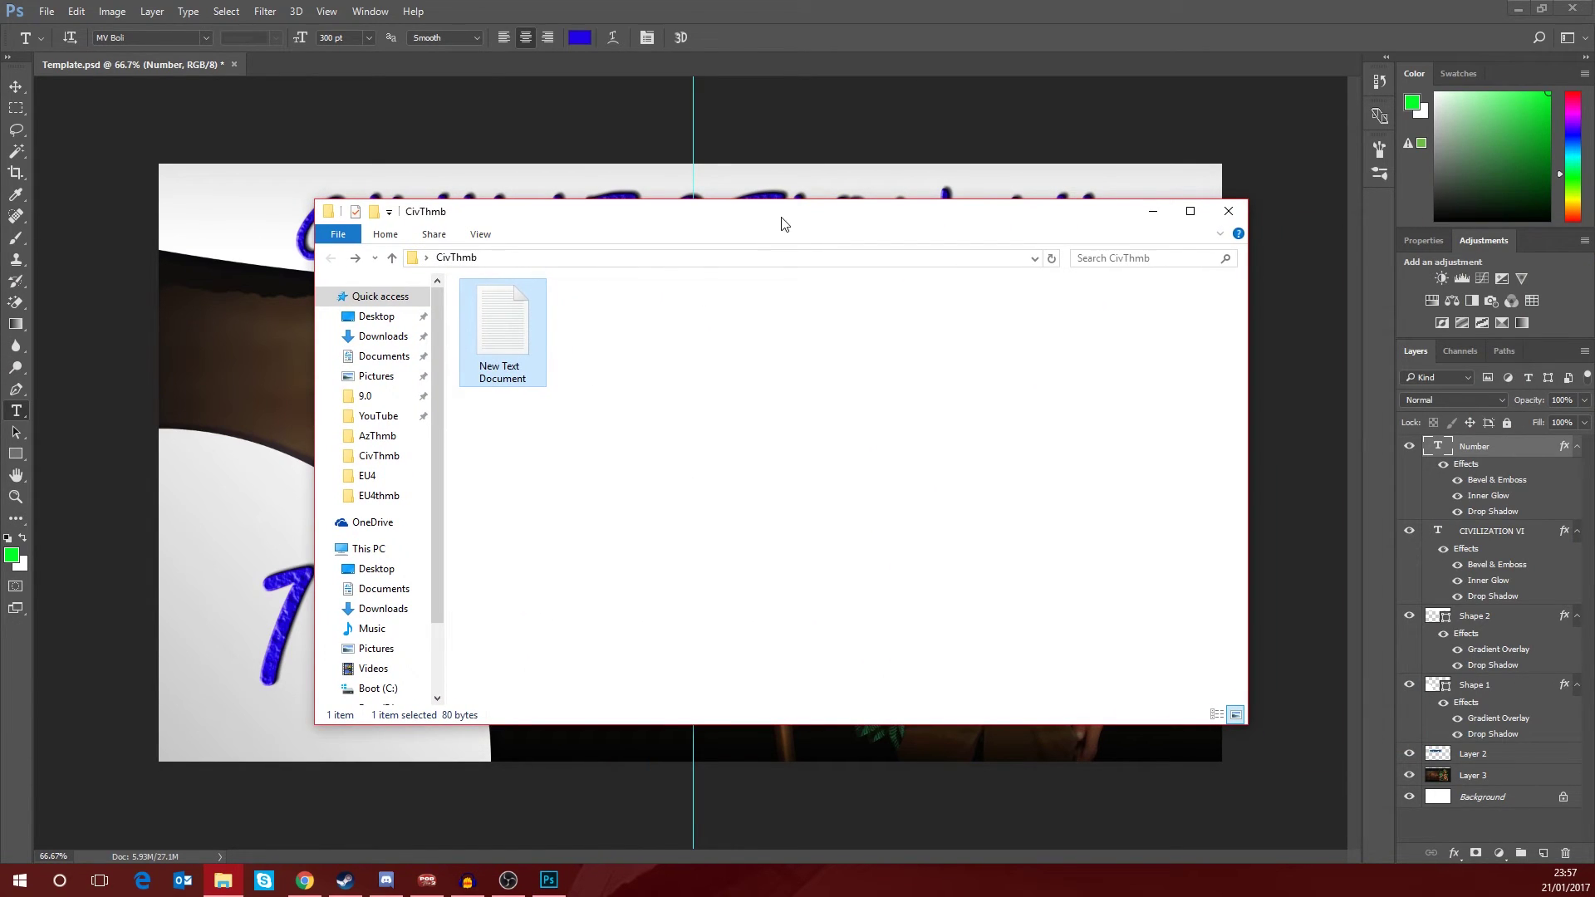
{"action": "left_click_drag", "start_coordinate": [794, 217], "coordinate": [0, 216]}
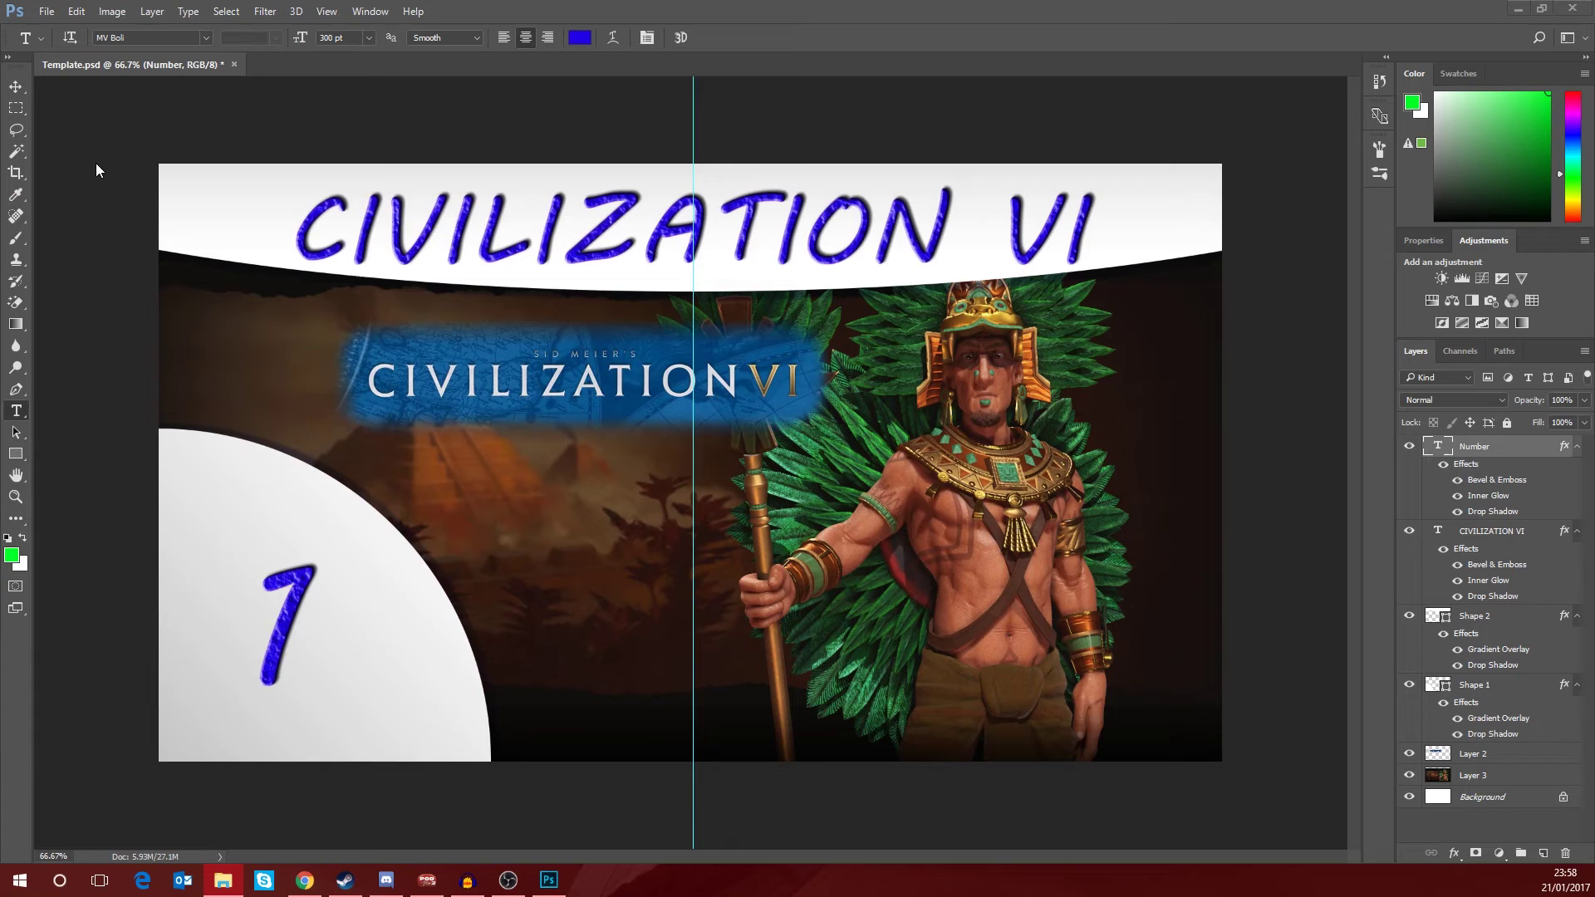
Open File > Export > Data Sets as Files, keeping Data Set Number naming and .psd extension.
{"action": "left_click", "coordinate": [46, 11]}
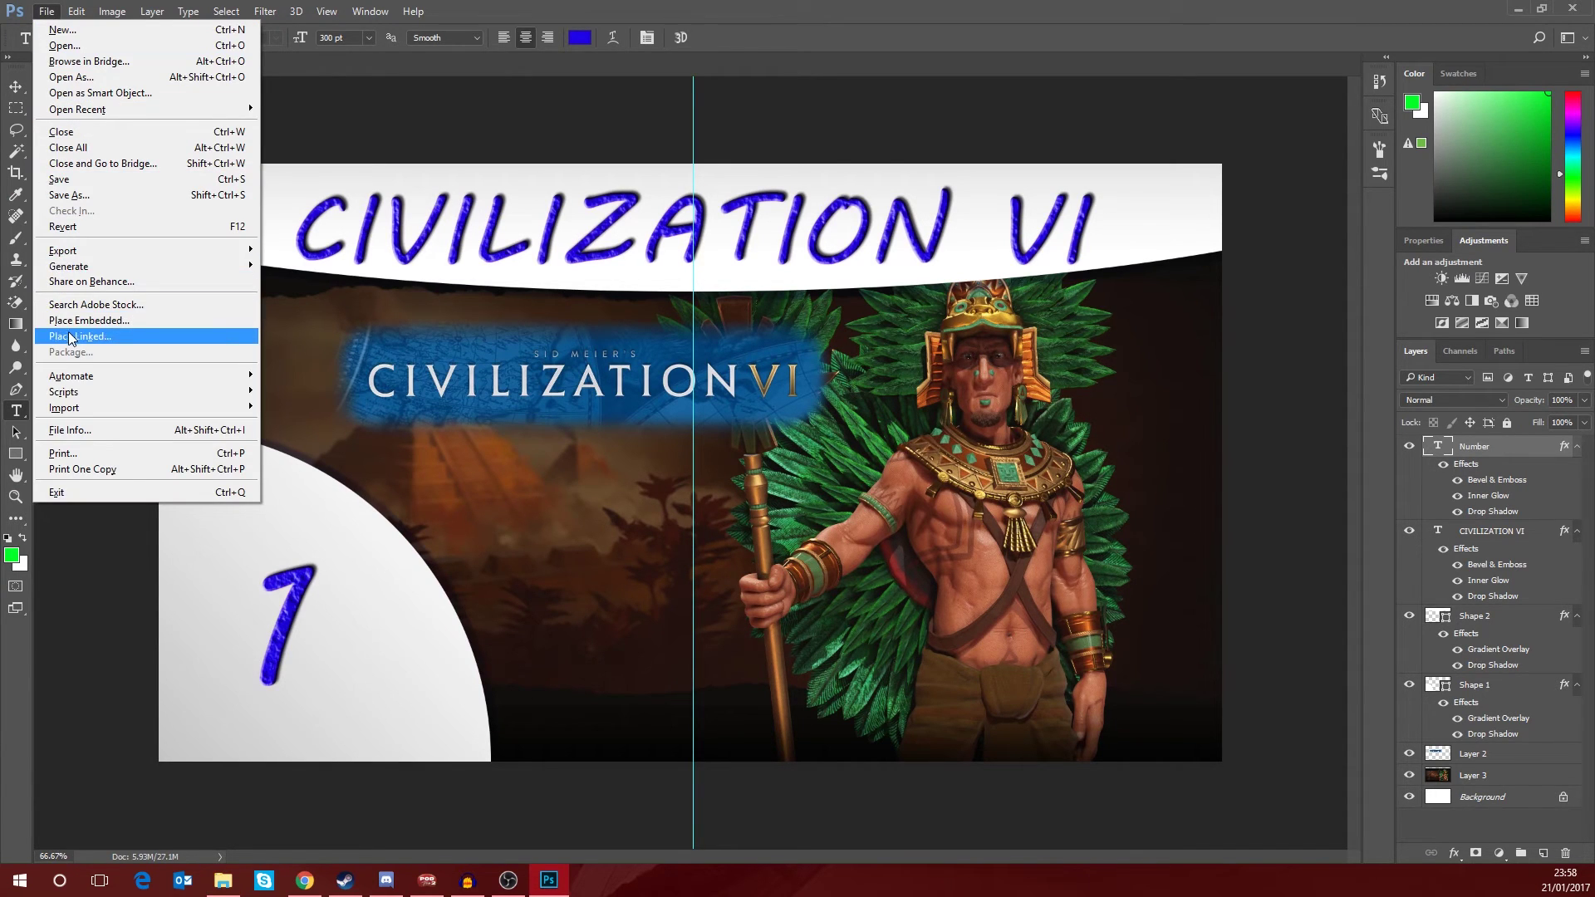
{"action": "mouse_move", "coordinate": [94, 254]}
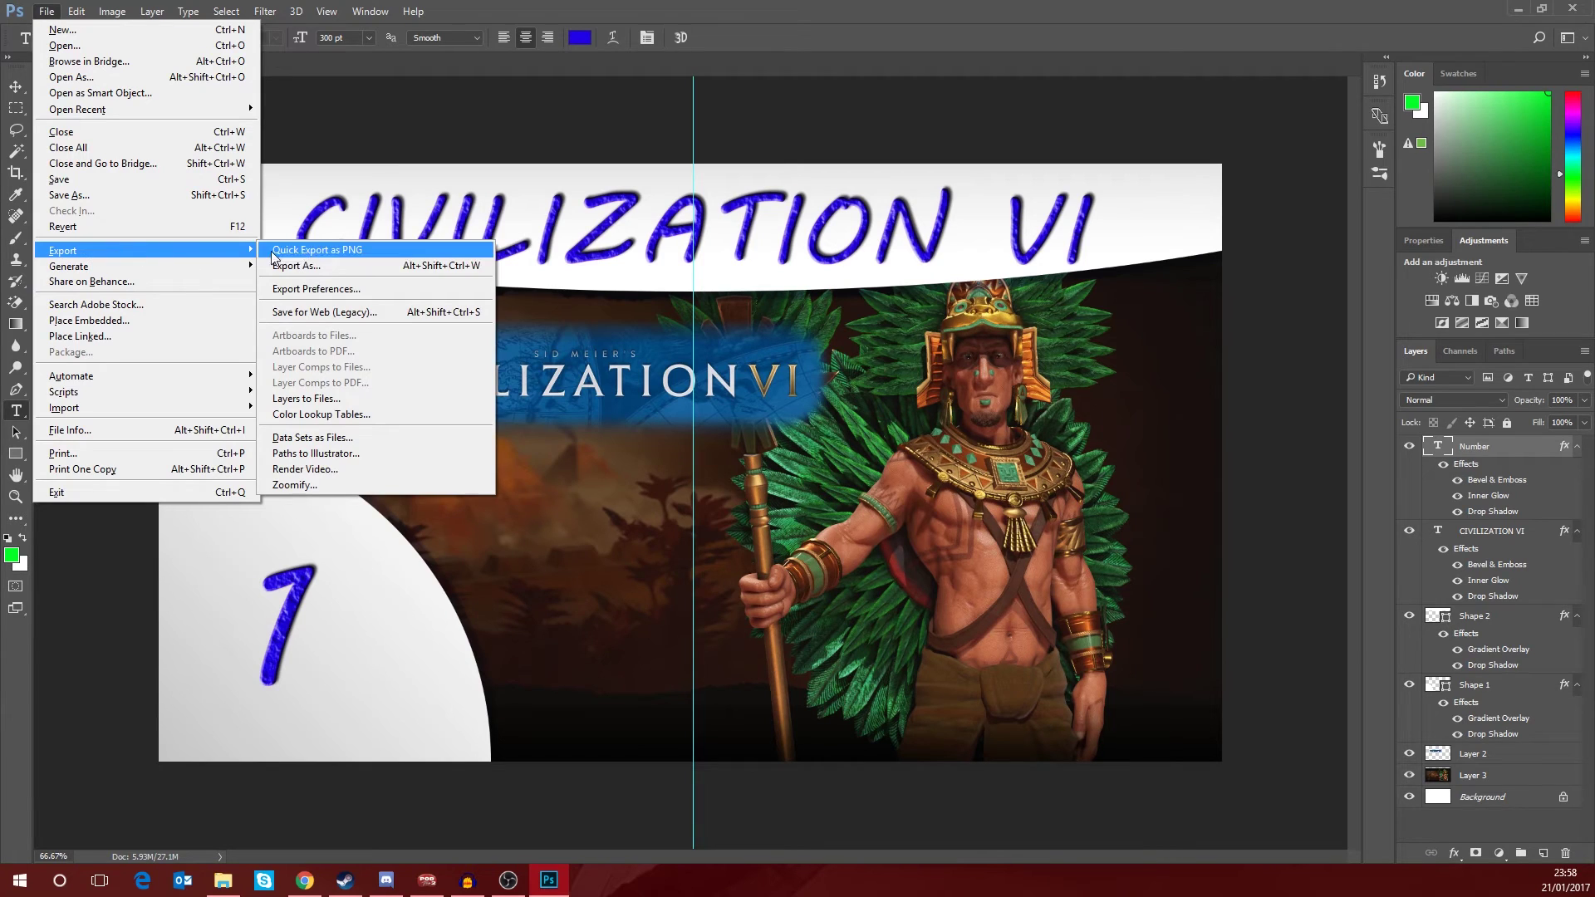
{"action": "left_click", "coordinate": [362, 439]}
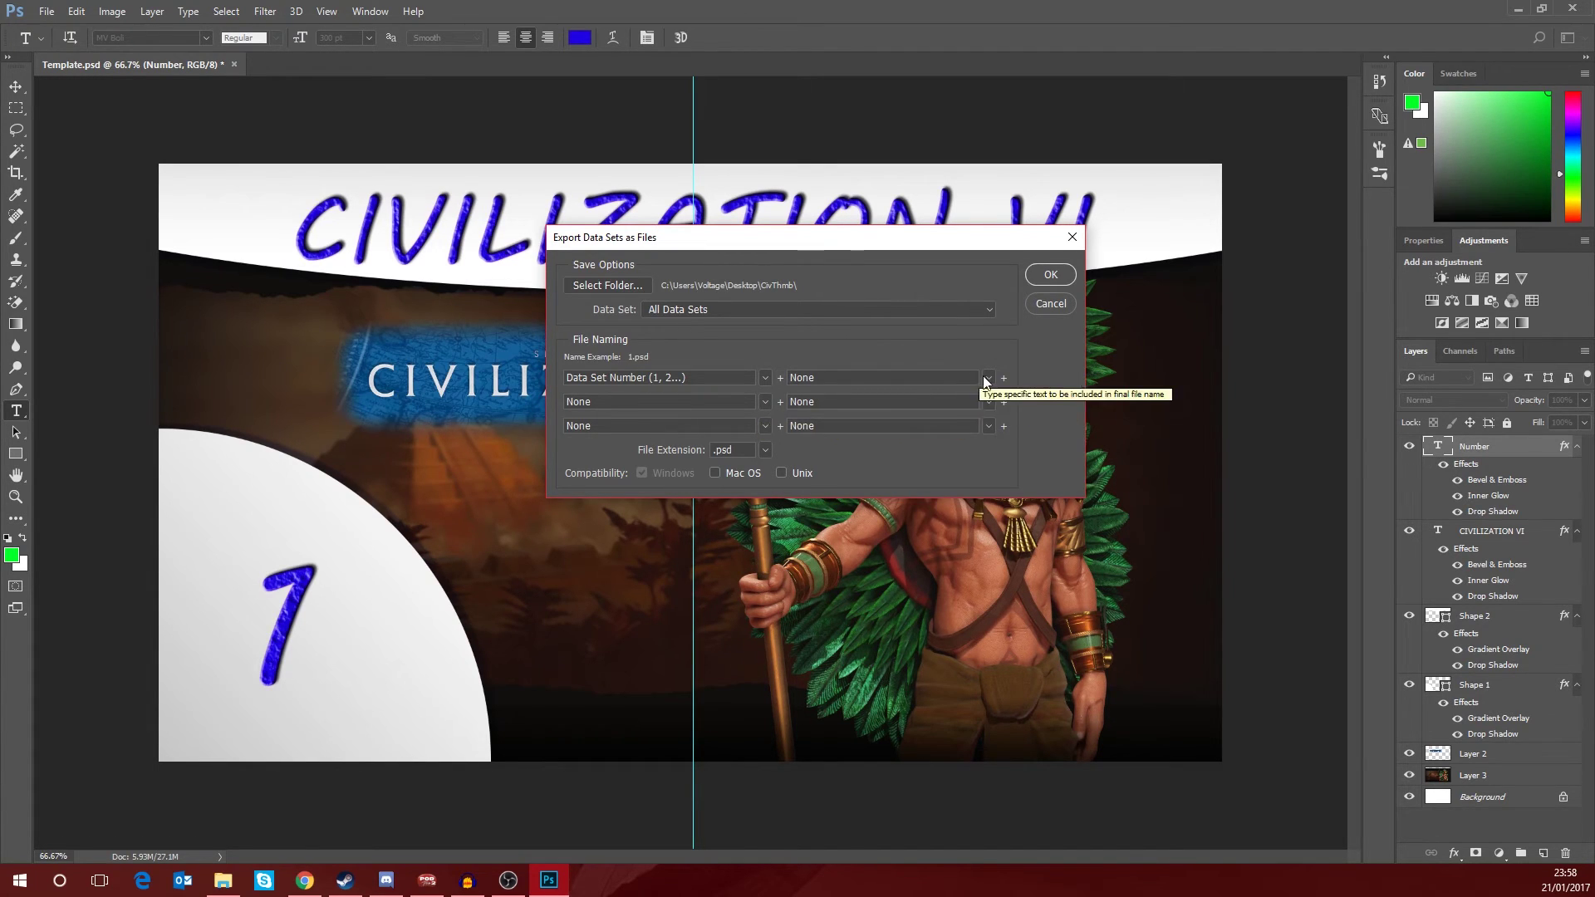
{"action": "left_click", "coordinate": [765, 377]}
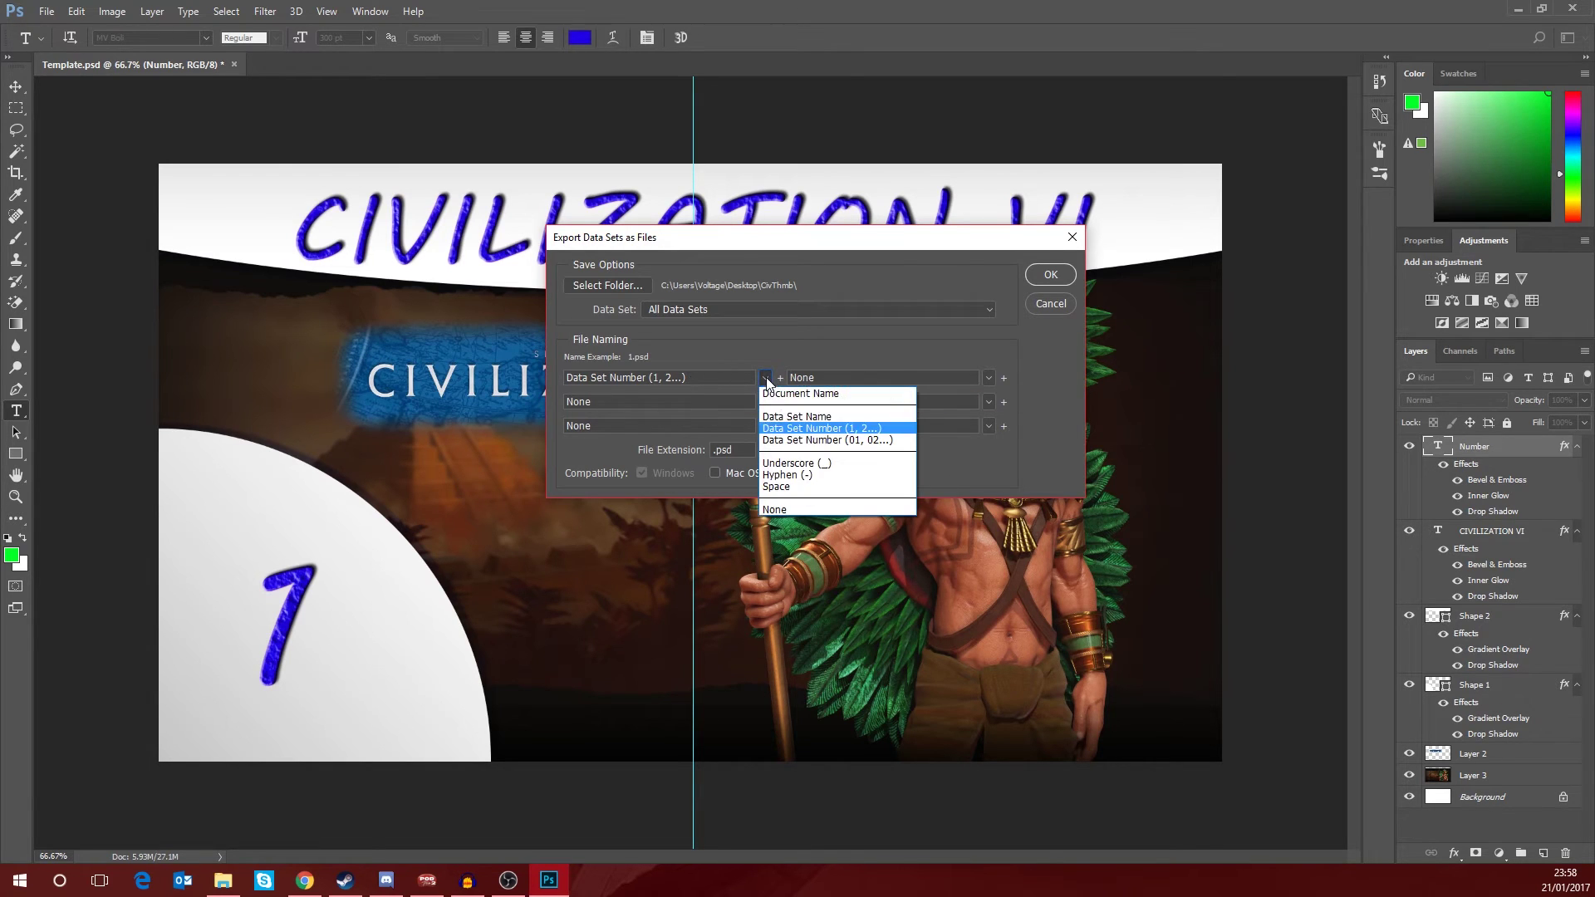
{"action": "left_click", "coordinate": [821, 430]}
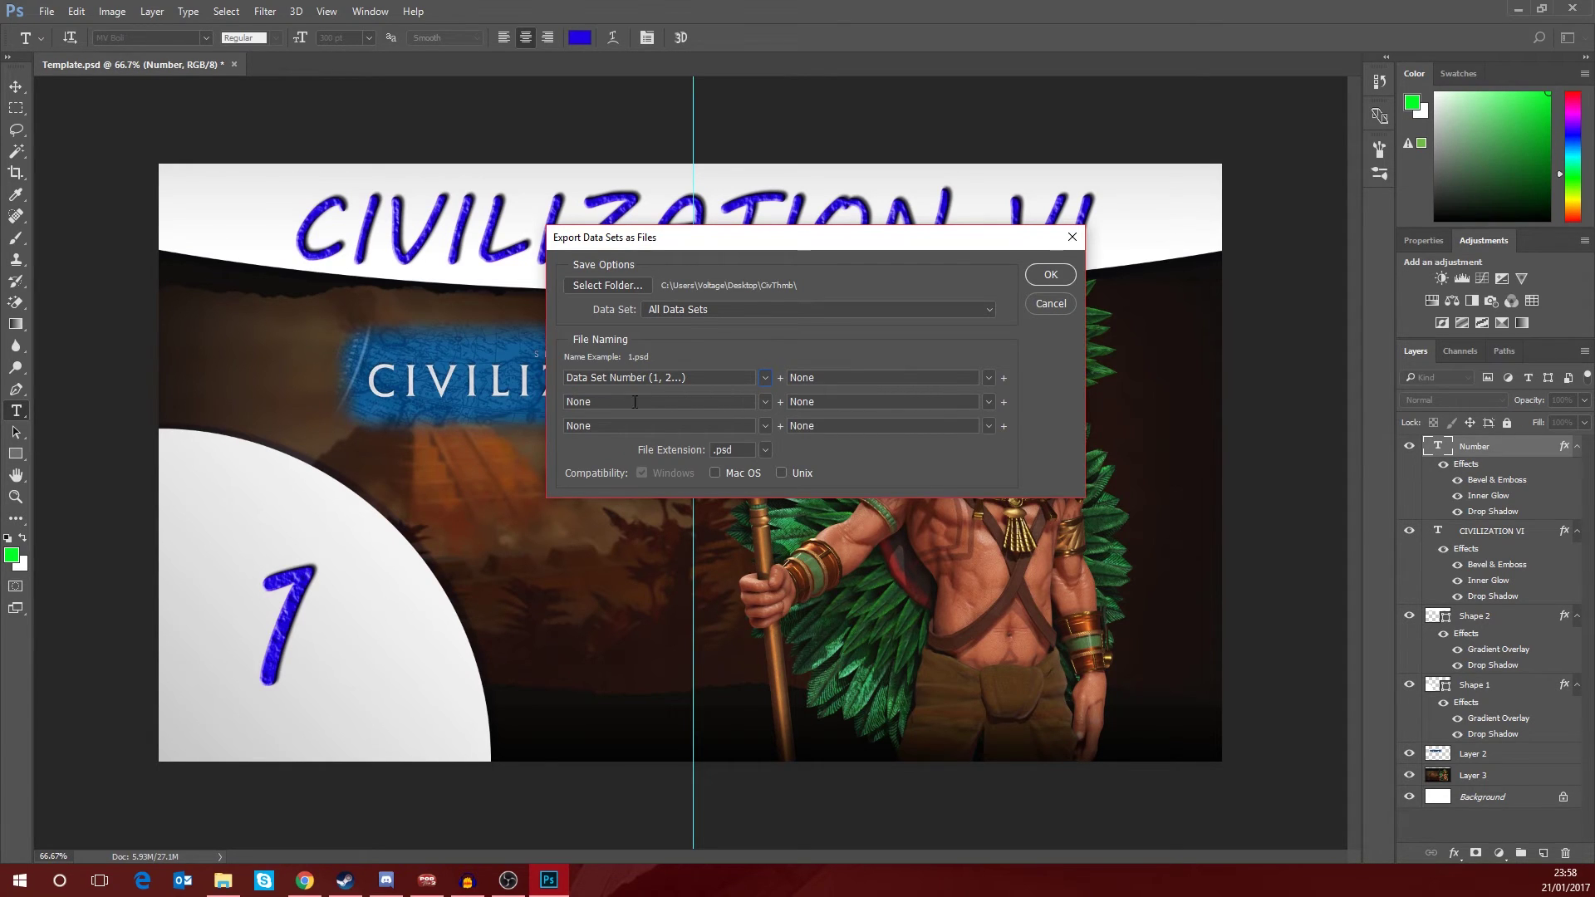
{"action": "left_click", "coordinate": [765, 450]}
{"action": "left_click", "coordinate": [871, 455]}
Shift the CivThmb folder window slightly left and export All Data Sets into CivThmb.
{"action": "key", "text": "alt+Tab"}
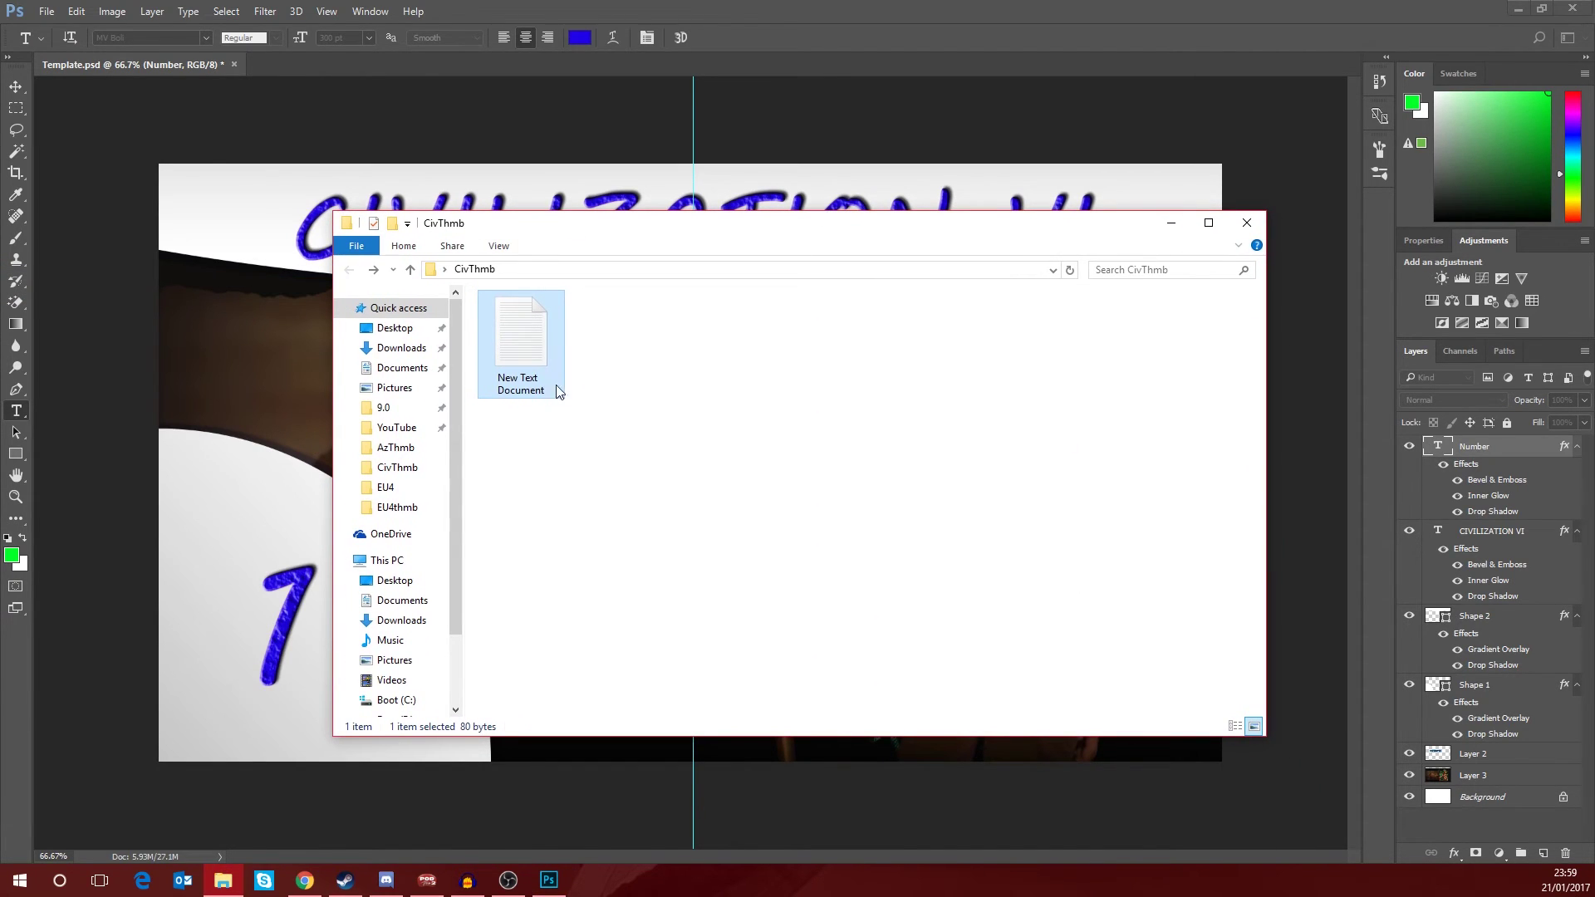
{"action": "left_click_drag", "start_coordinate": [810, 223], "coordinate": [764, 226]}
{"action": "key", "text": "alt+Tab"}
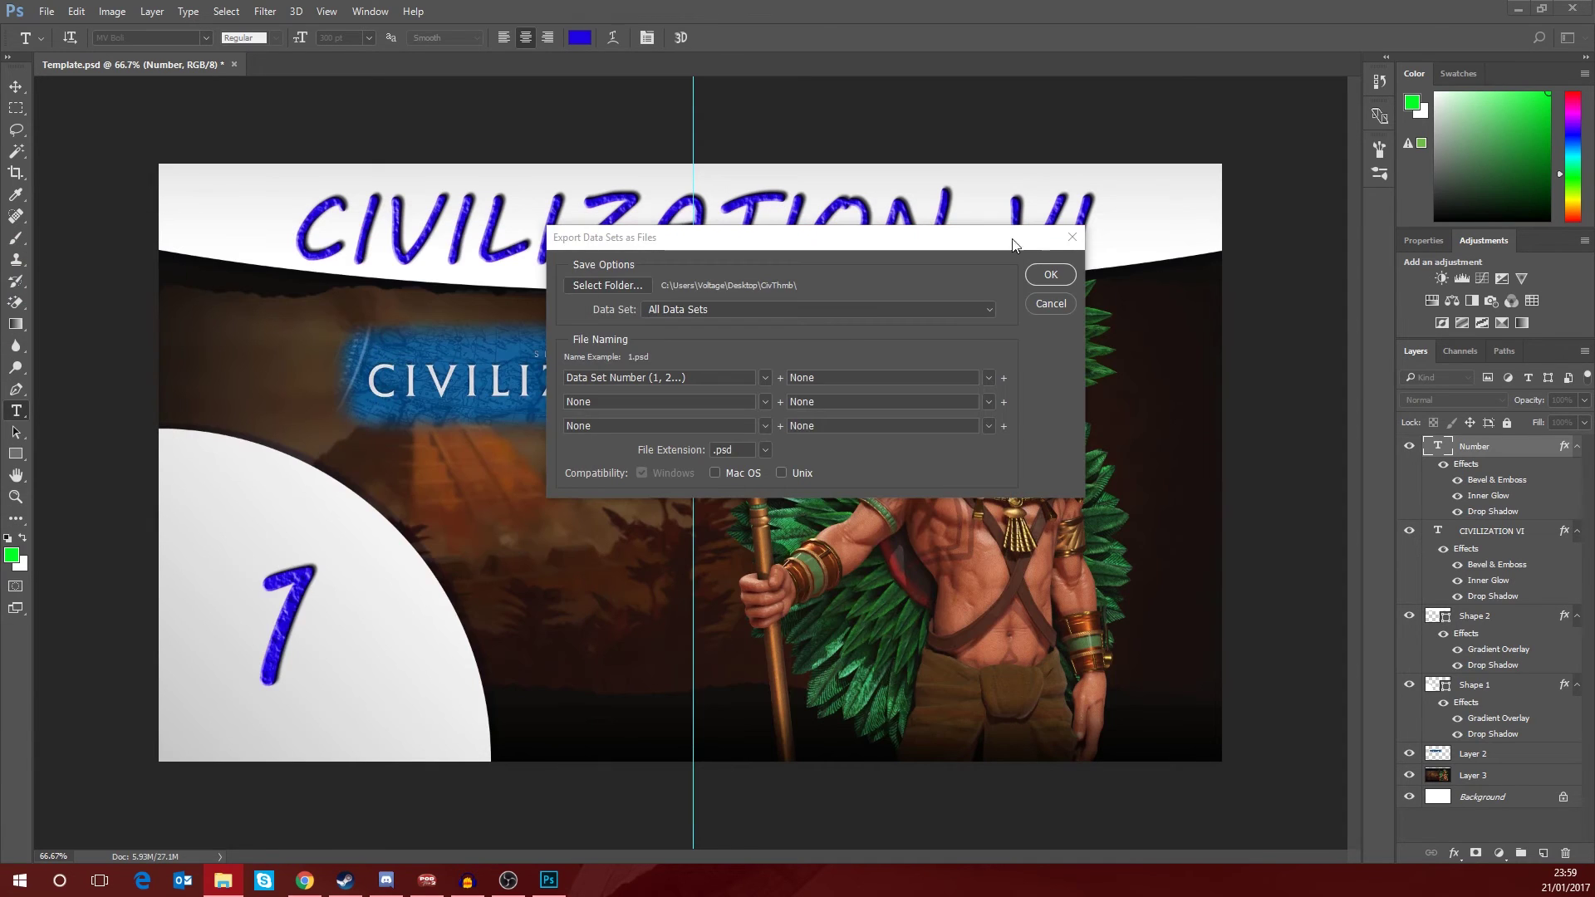
{"action": "left_click", "coordinate": [1050, 275]}
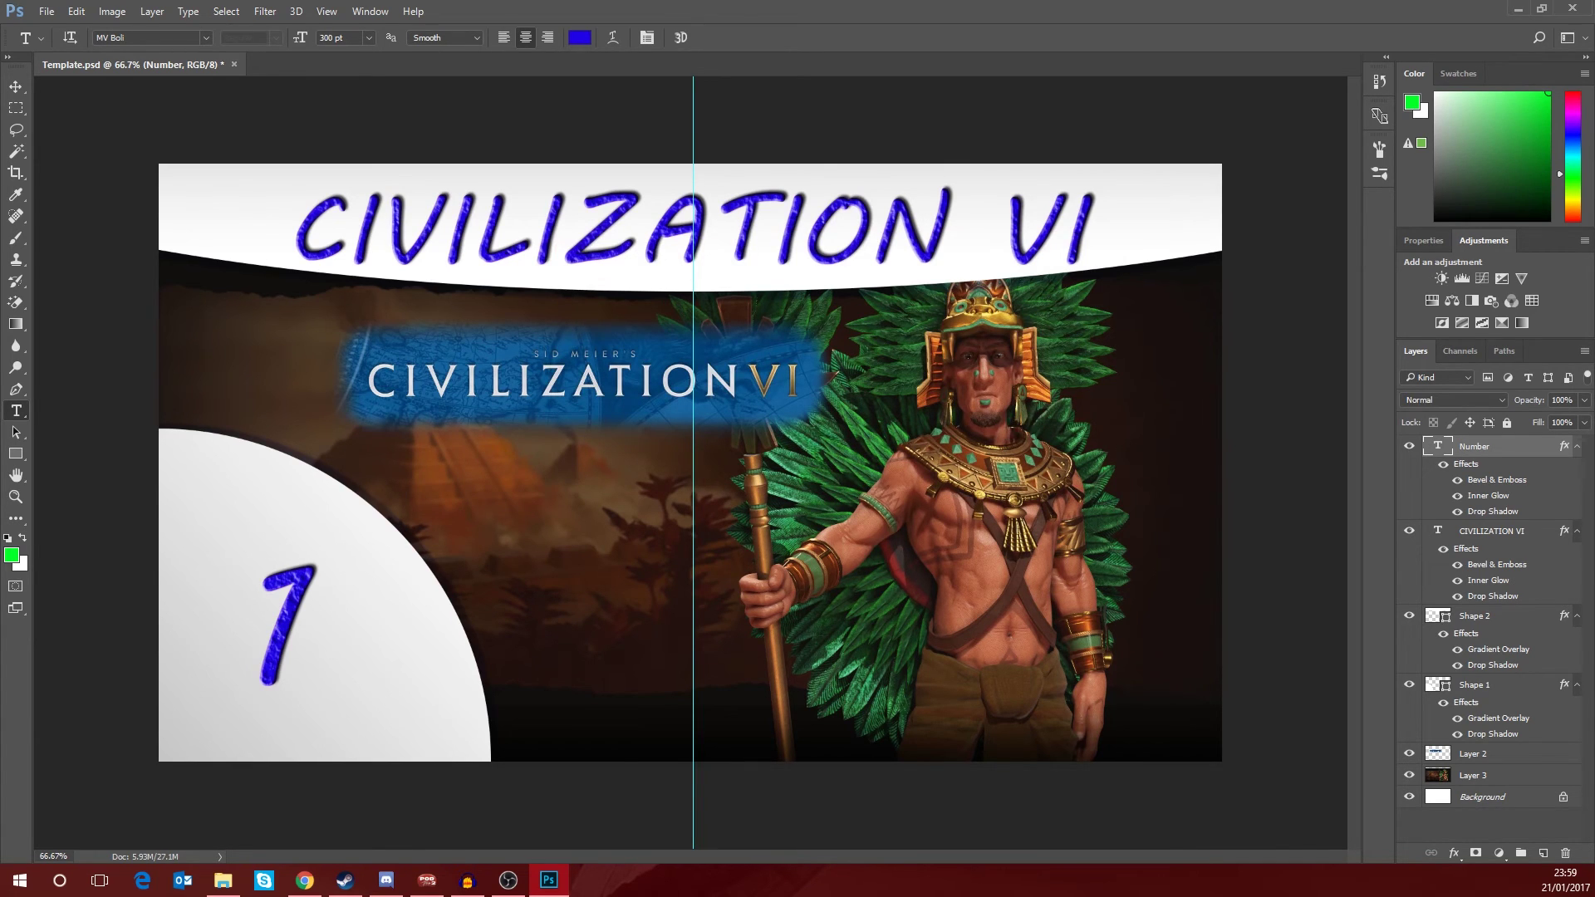
{"action": "key", "text": "alt+Tab"}
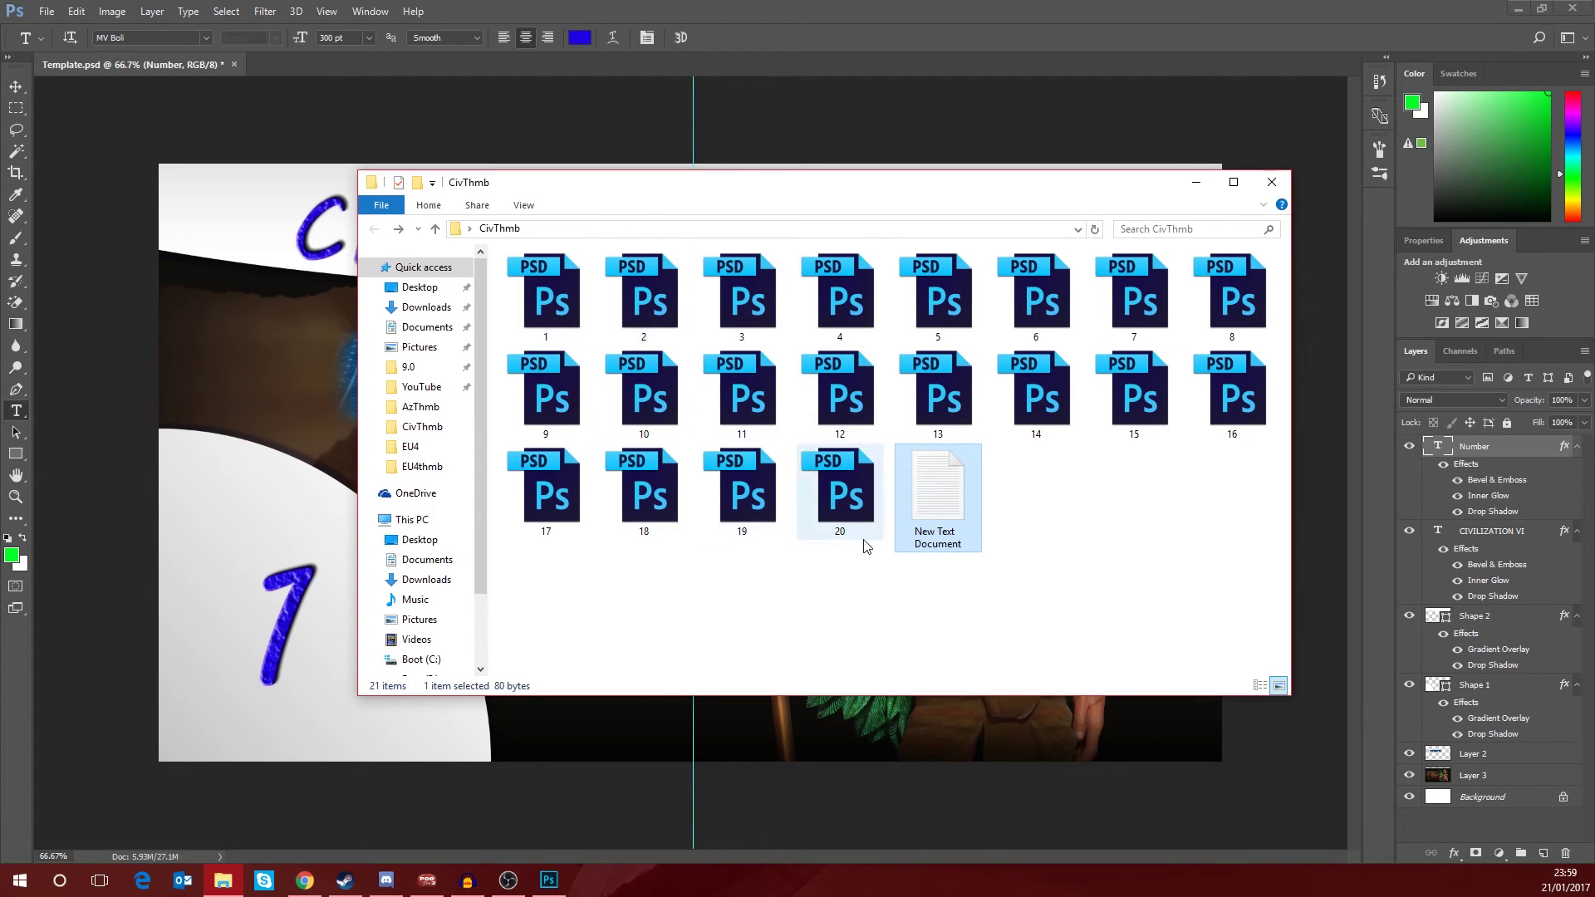
{"action": "left_click_drag", "start_coordinate": [917, 201], "coordinate": [0, 200]}
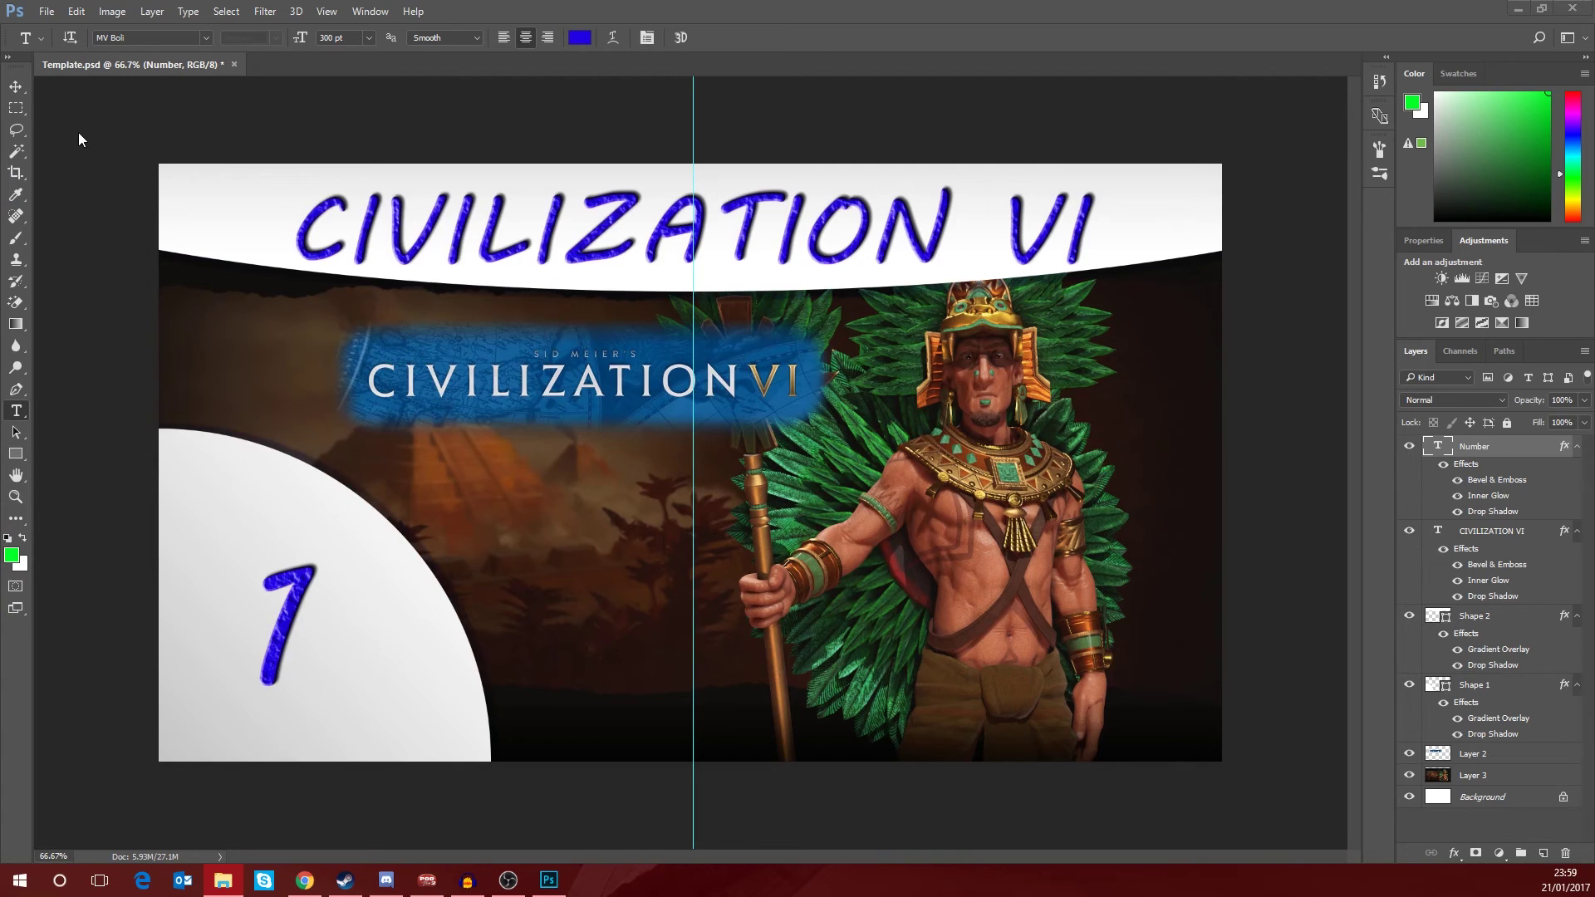
Run Image Processor on the CivThmb folder, saving JPEGs at quality 12 in the same location.
{"action": "left_click", "coordinate": [48, 12]}
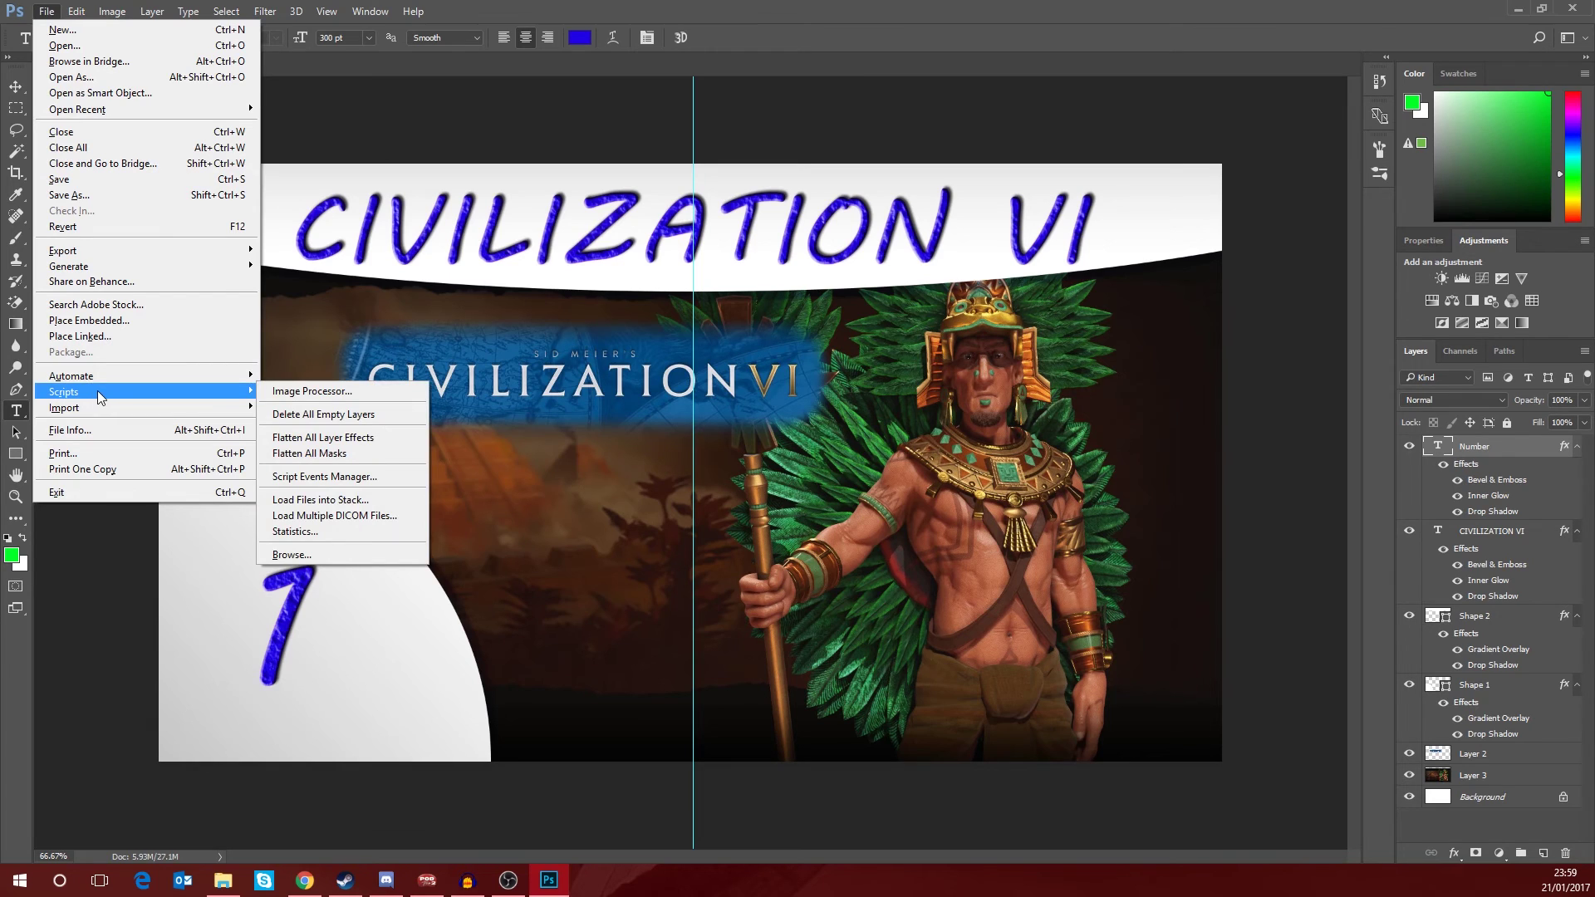
{"action": "left_click", "coordinate": [330, 400]}
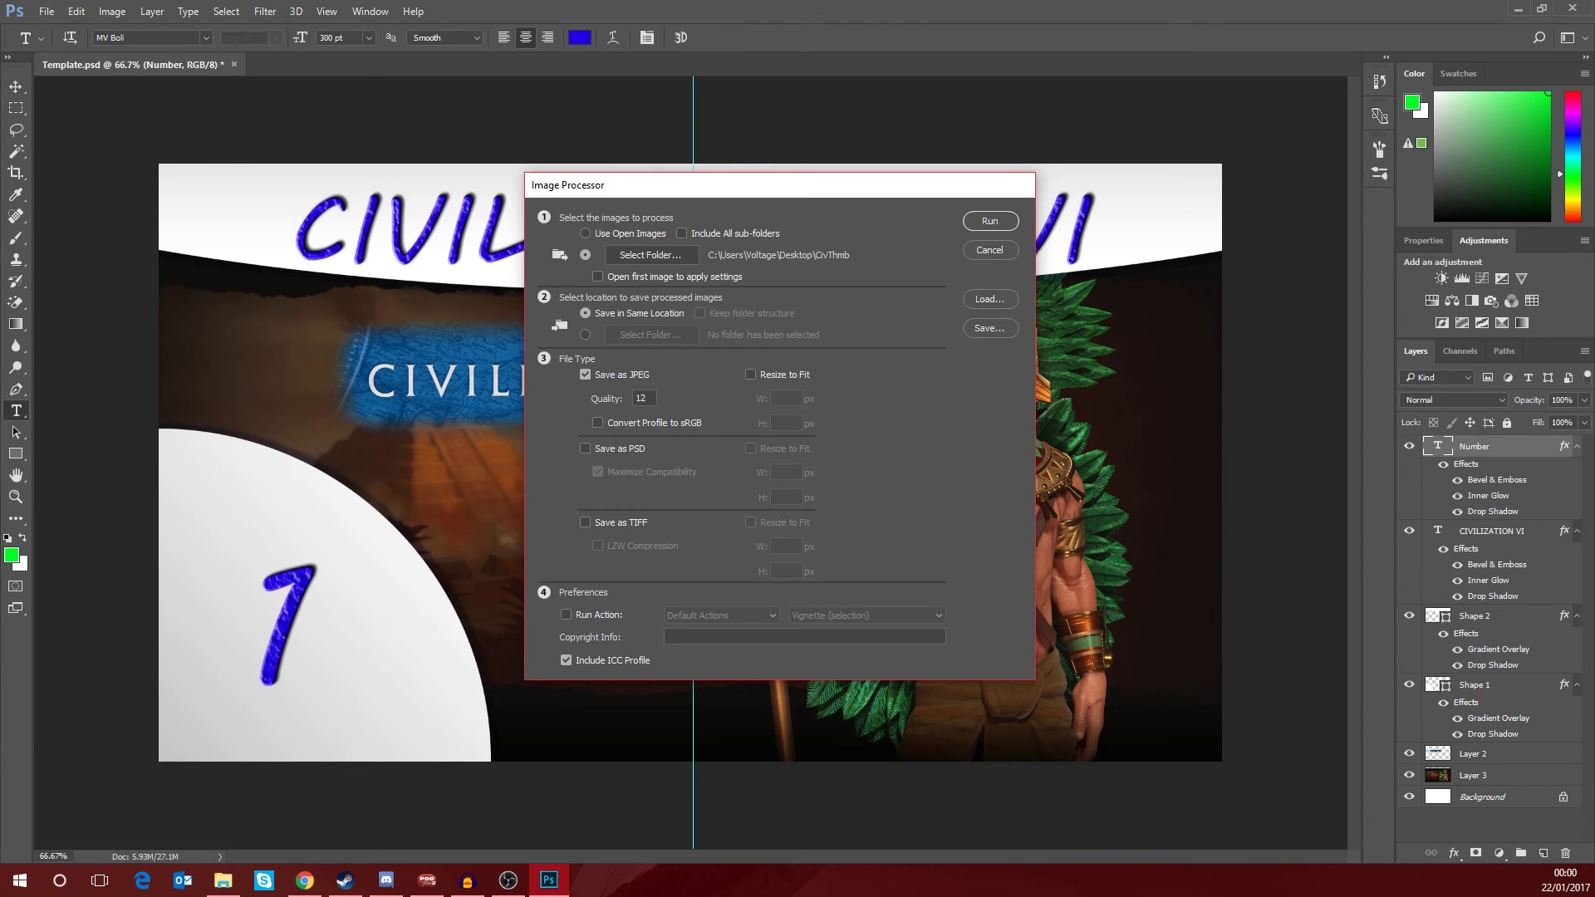
{"action": "left_click_drag", "start_coordinate": [0, 208], "coordinate": [740, 196]}
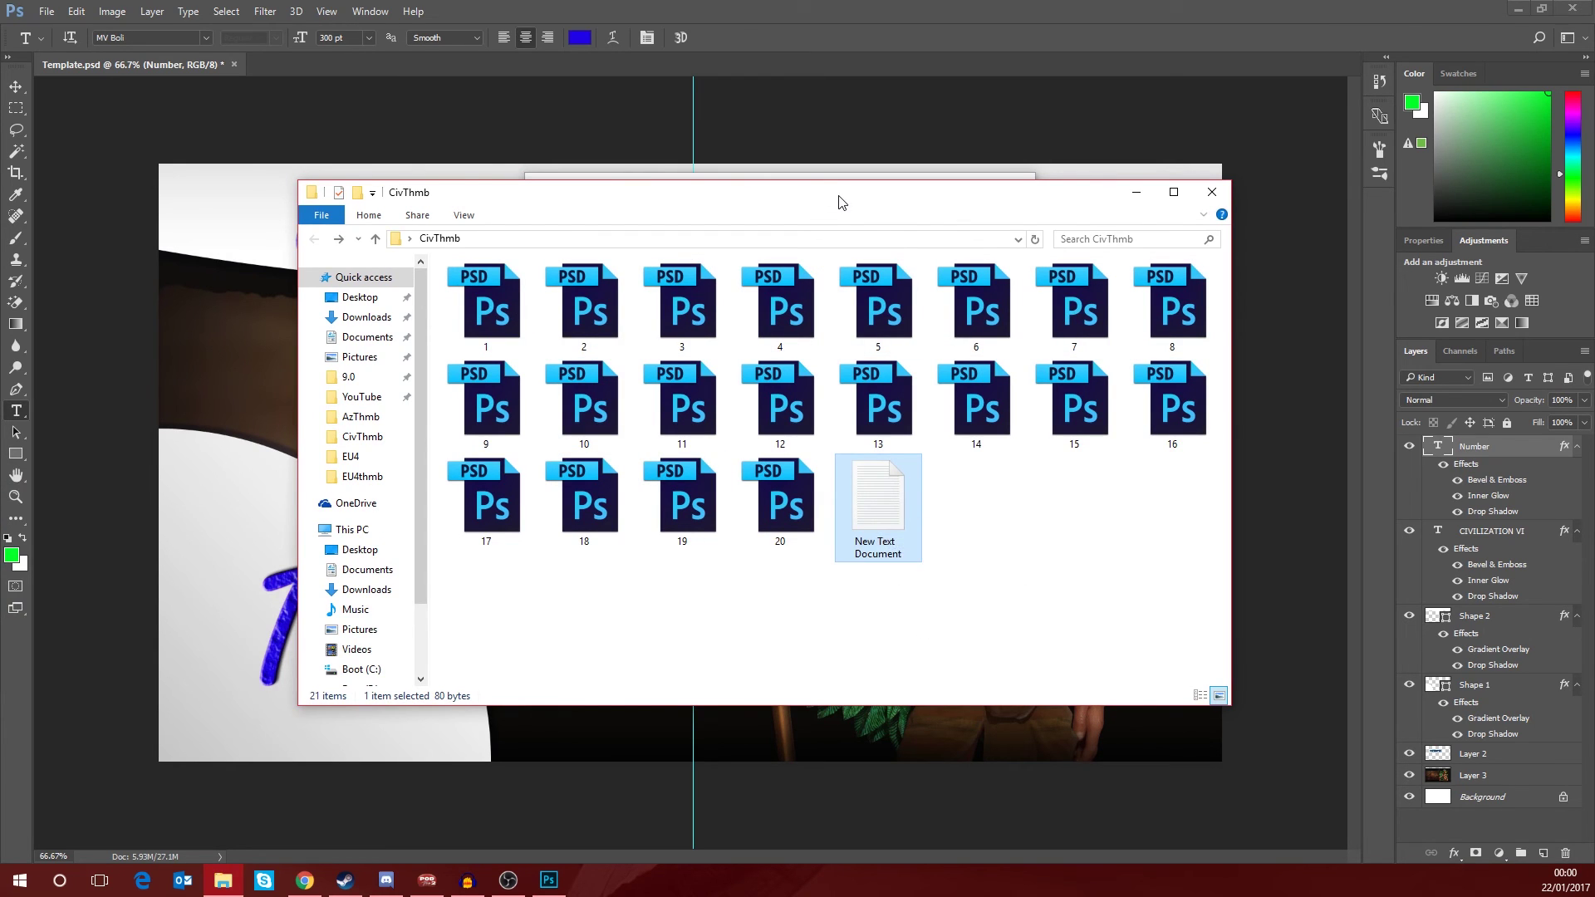
{"action": "left_click_drag", "start_coordinate": [840, 202], "coordinate": [0, 203]}
{"action": "left_click", "coordinate": [705, 186]}
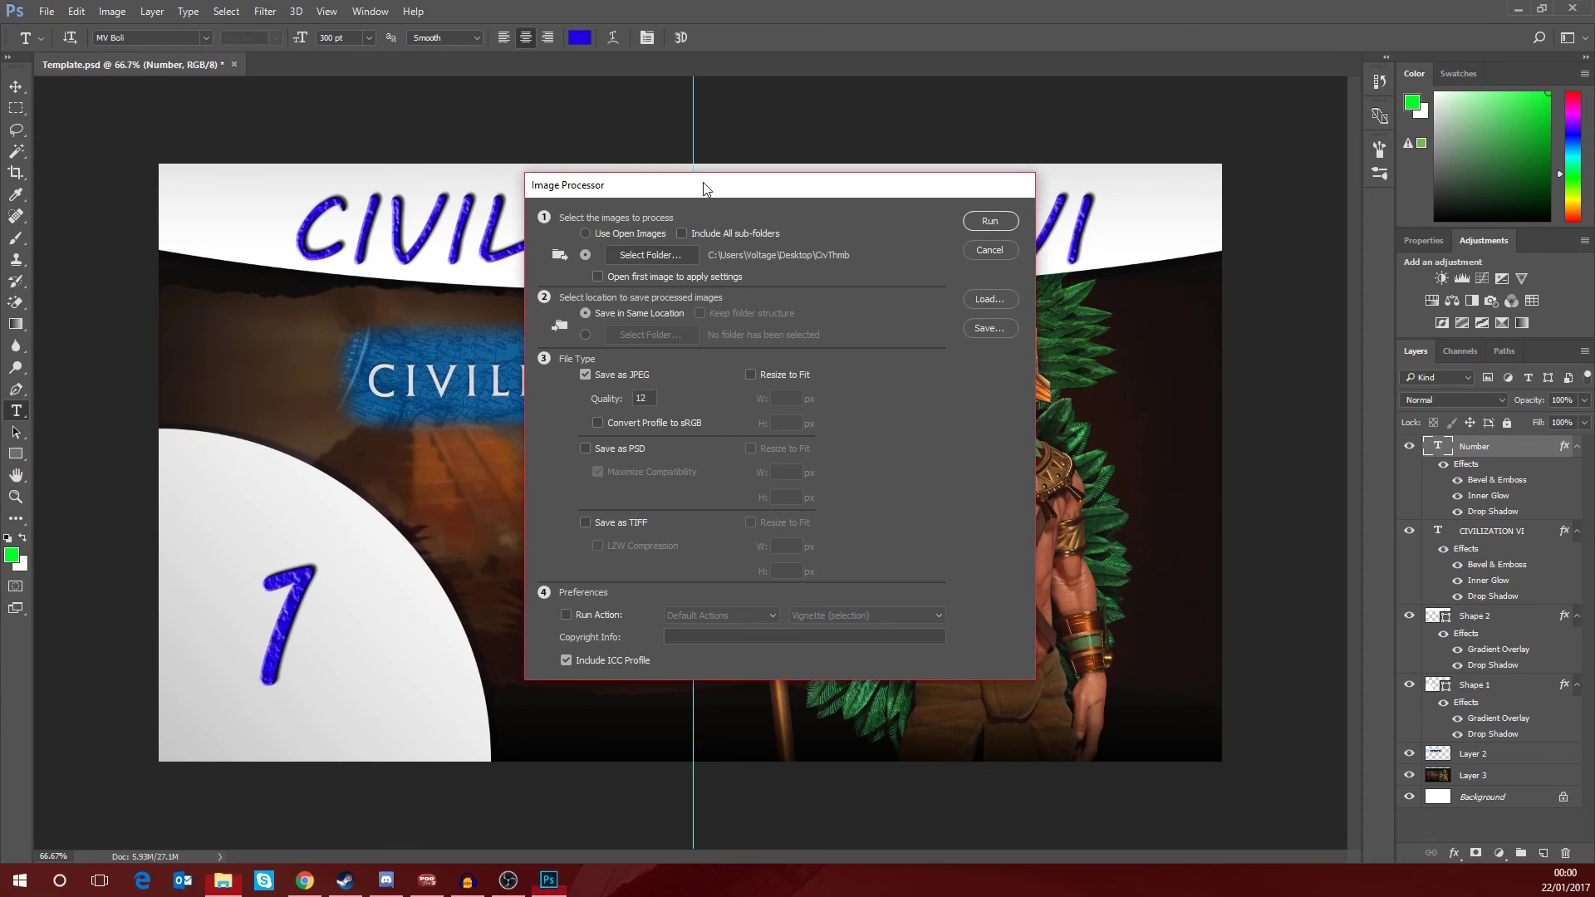
{"action": "left_click", "coordinate": [987, 222]}
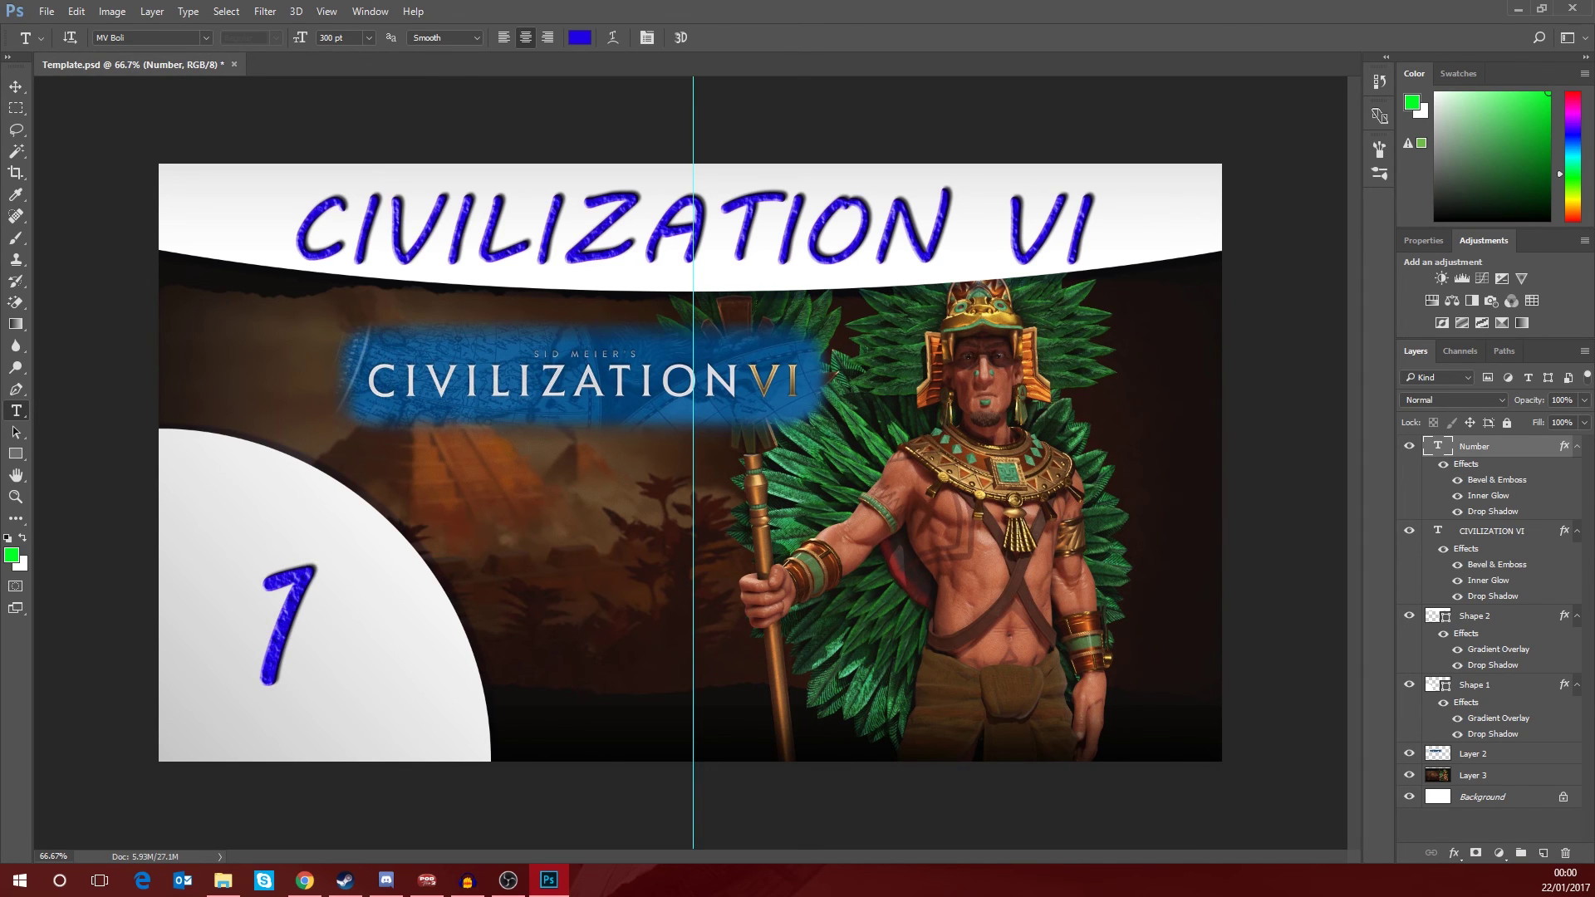
{"action": "key", "text": "alt+Tab"}
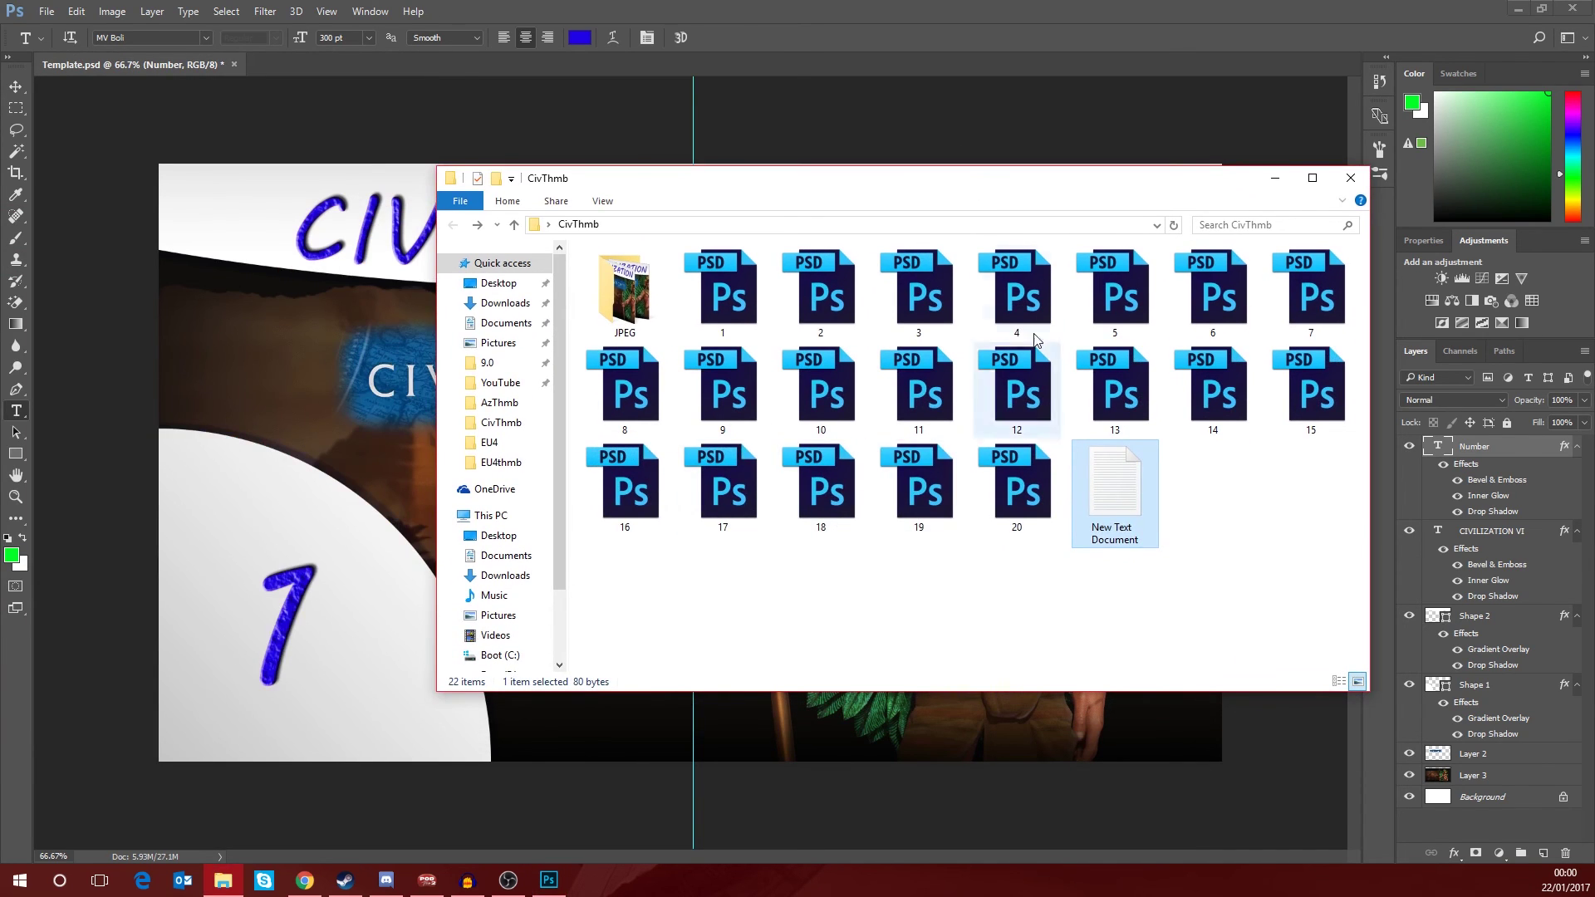
{"action": "left_click_drag", "start_coordinate": [966, 179], "coordinate": [860, 179]}
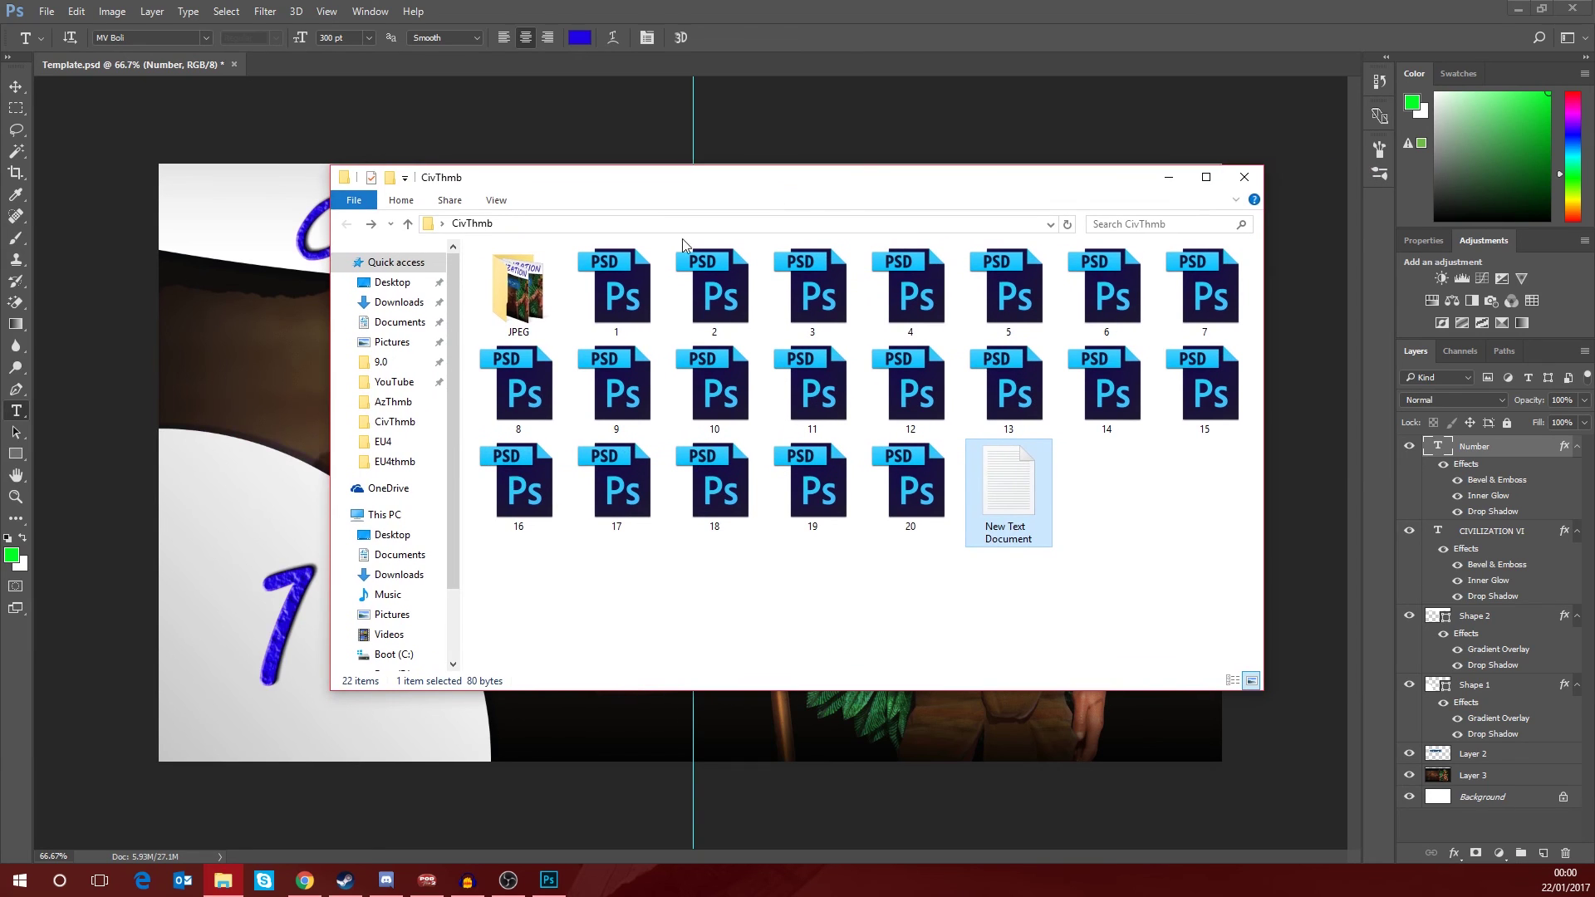
{"action": "double_click", "coordinate": [522, 307]}
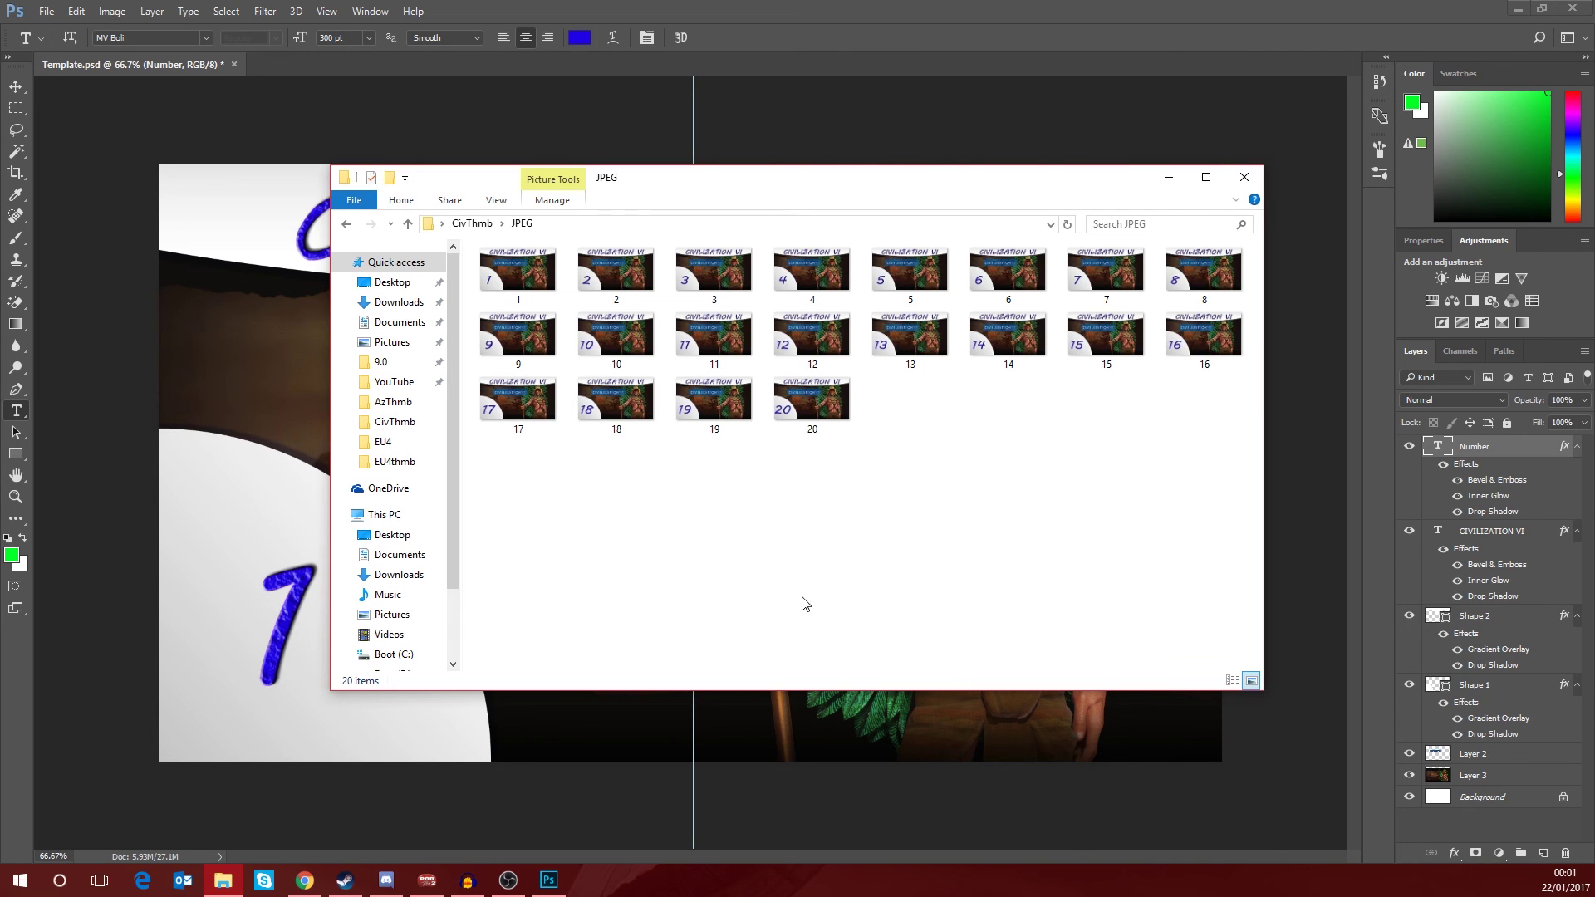
{"action": "left_click_drag", "start_coordinate": [814, 183], "coordinate": [634, 189]}
{"action": "key", "text": "alt+Tab"}
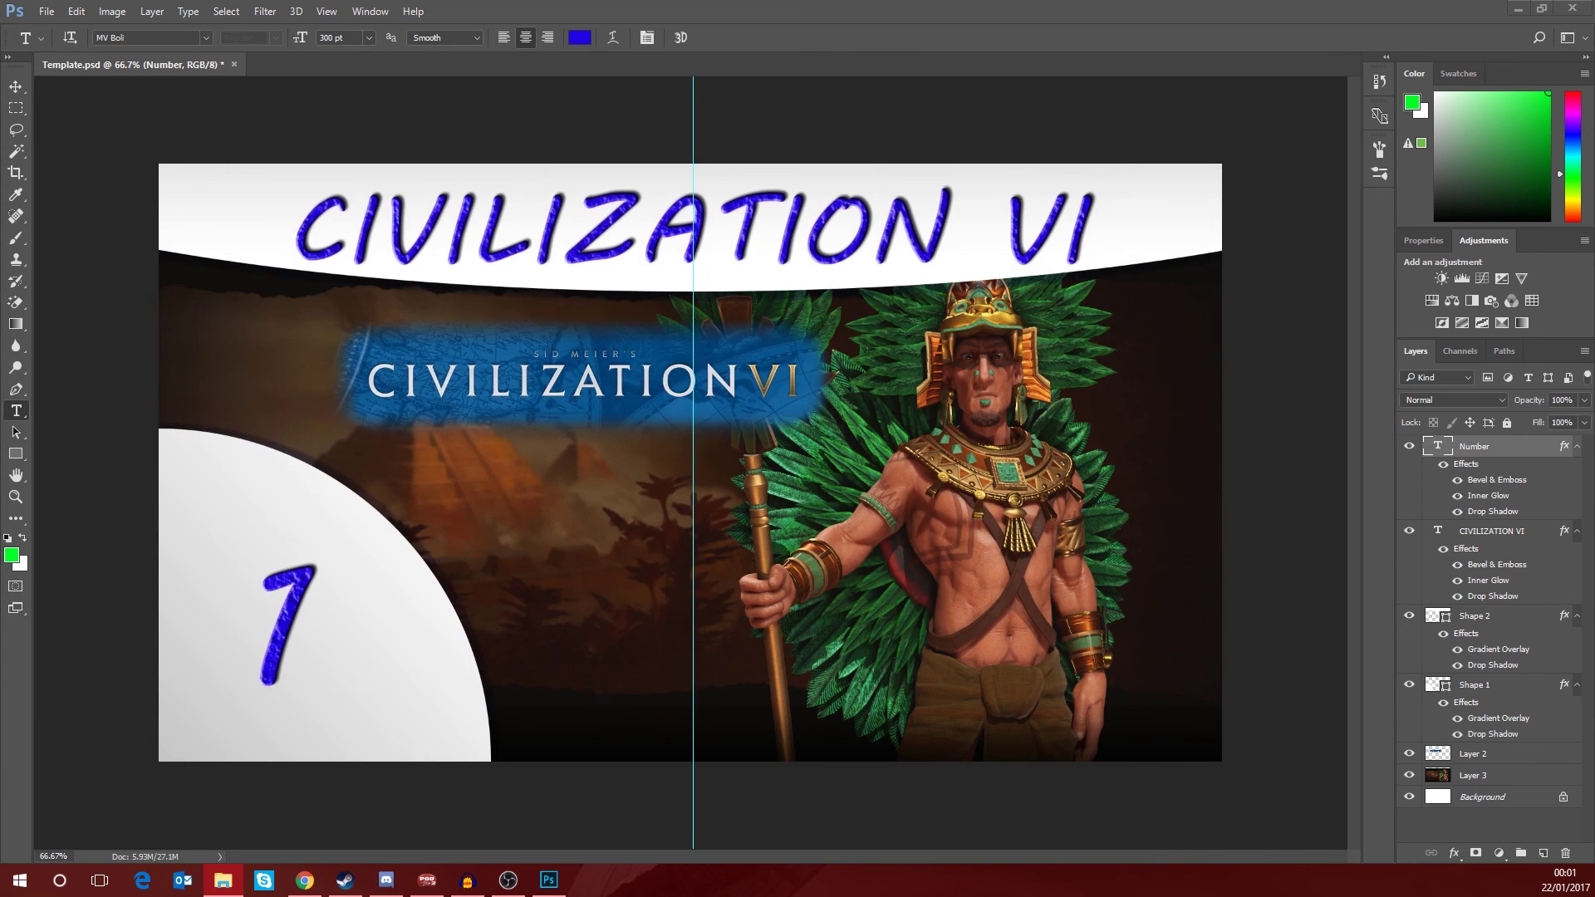